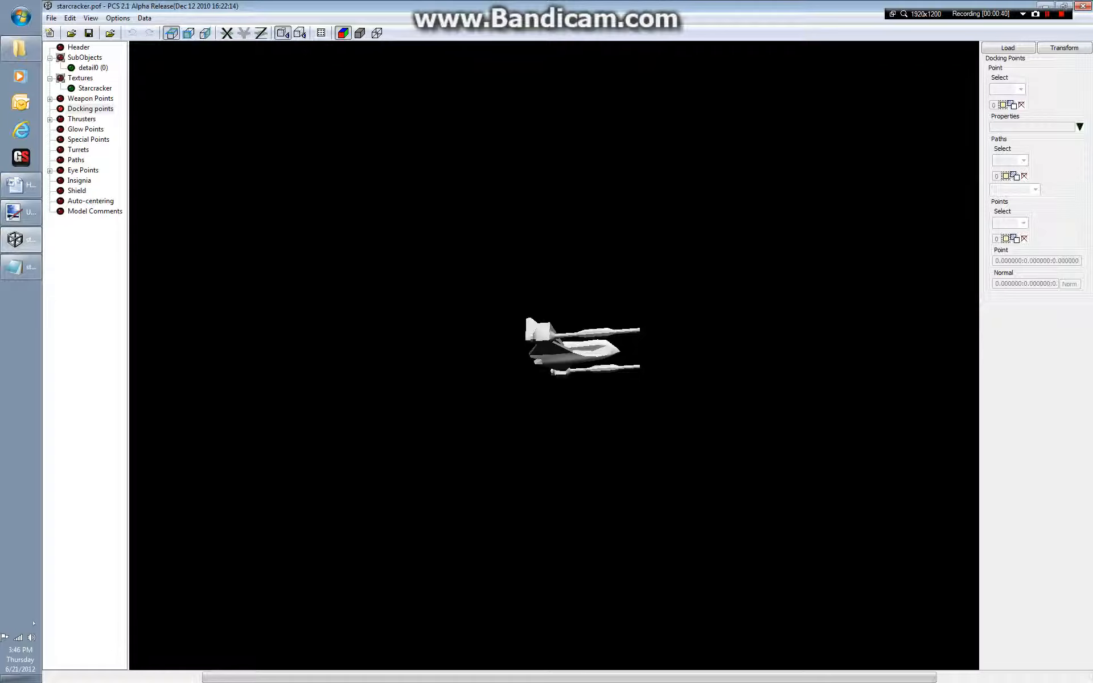
Step: Open the bomber2s-01 model from the mod's data\models folder in a second PCS 2.1 window
{"action": "left_click_drag", "start_coordinate": [632, 336], "coordinate": [643, 308]}
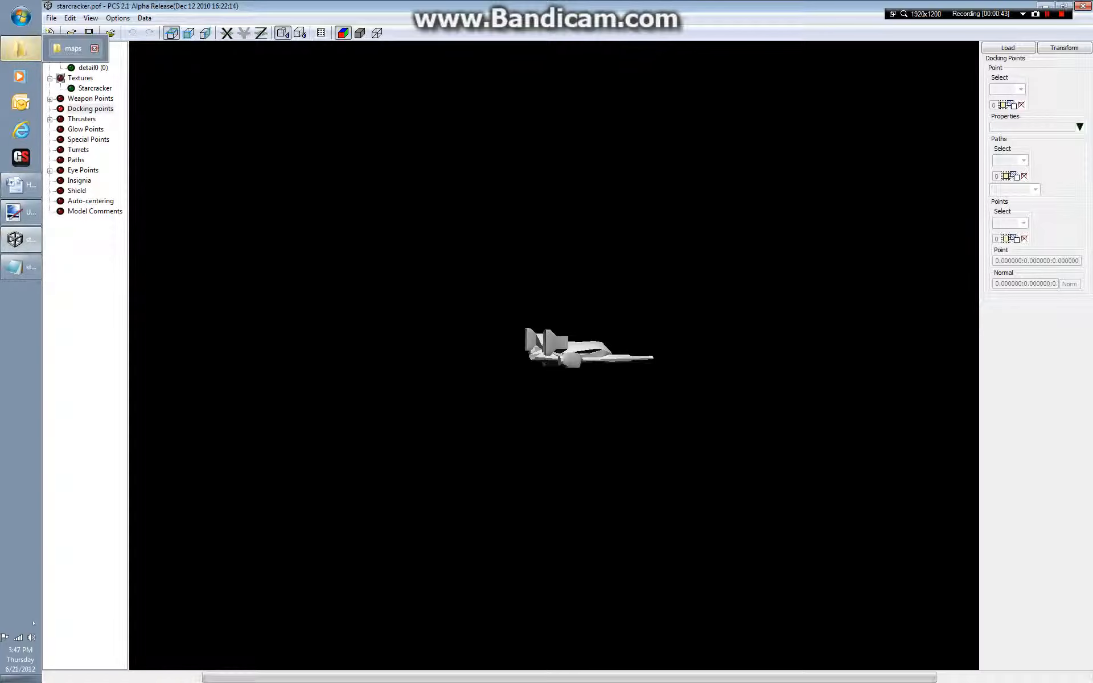
{"action": "left_click", "coordinate": [20, 48]}
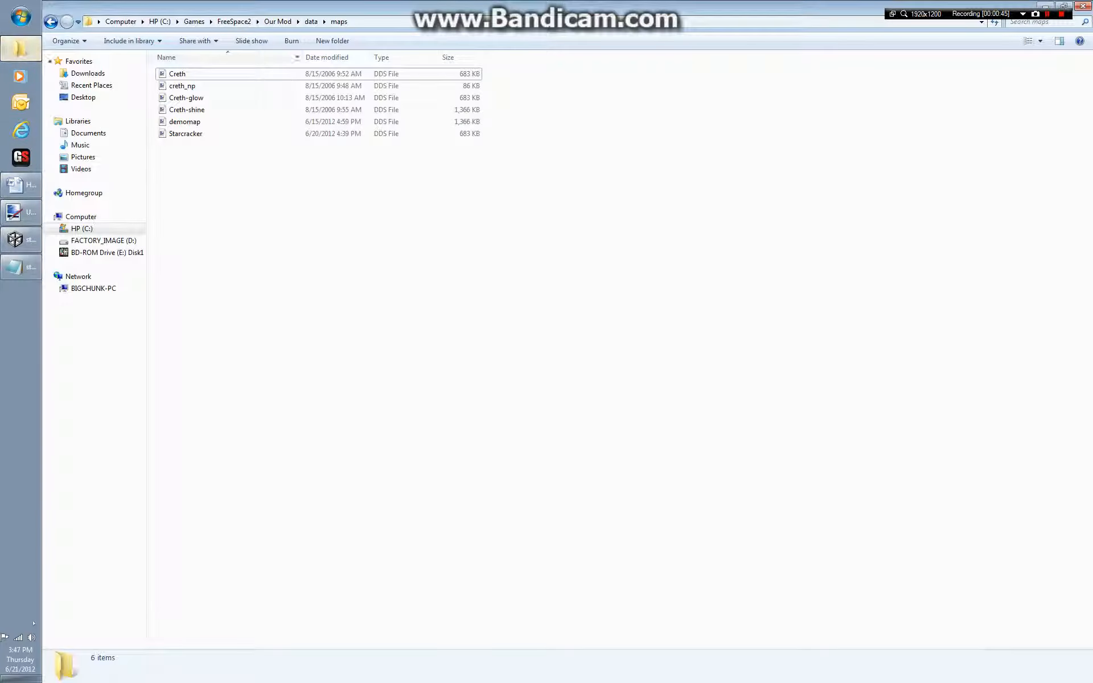
{"action": "left_click", "coordinate": [310, 21]}
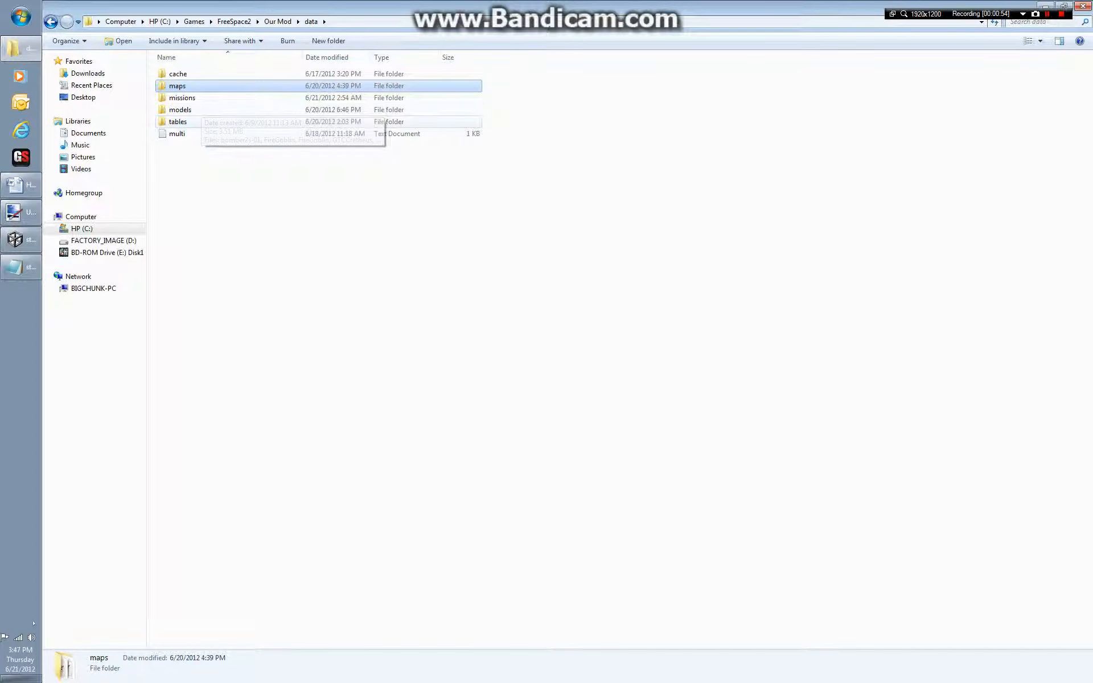
{"action": "double_click", "coordinate": [182, 110]}
{"action": "double_click", "coordinate": [188, 74]}
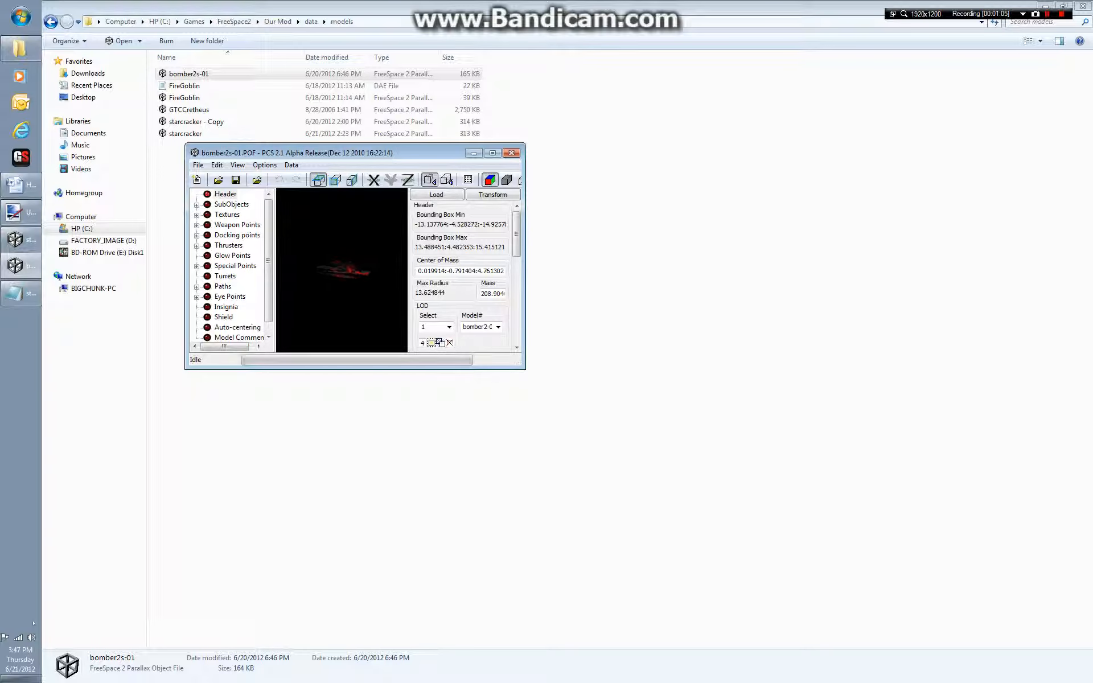
Step: Examine the vertices and parent of $path01 and the properties of the blahblah docking point in the bomber2s-01 model
{"action": "left_click", "coordinate": [196, 286]}
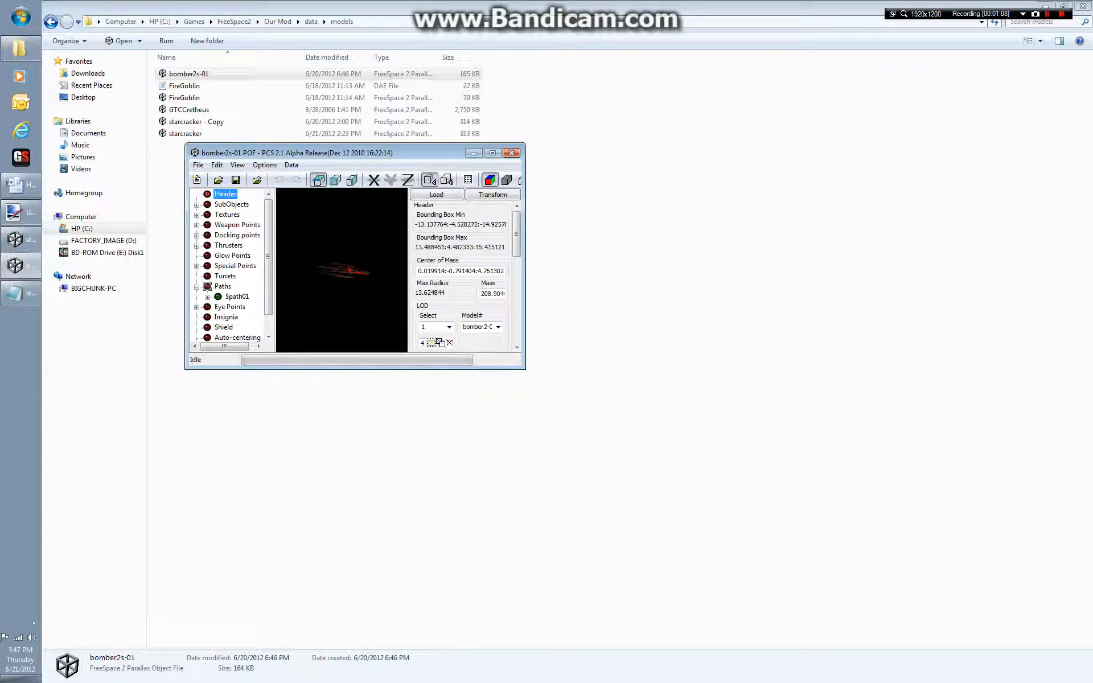
{"action": "left_click", "coordinate": [207, 297]}
{"action": "left_click", "coordinate": [237, 276]}
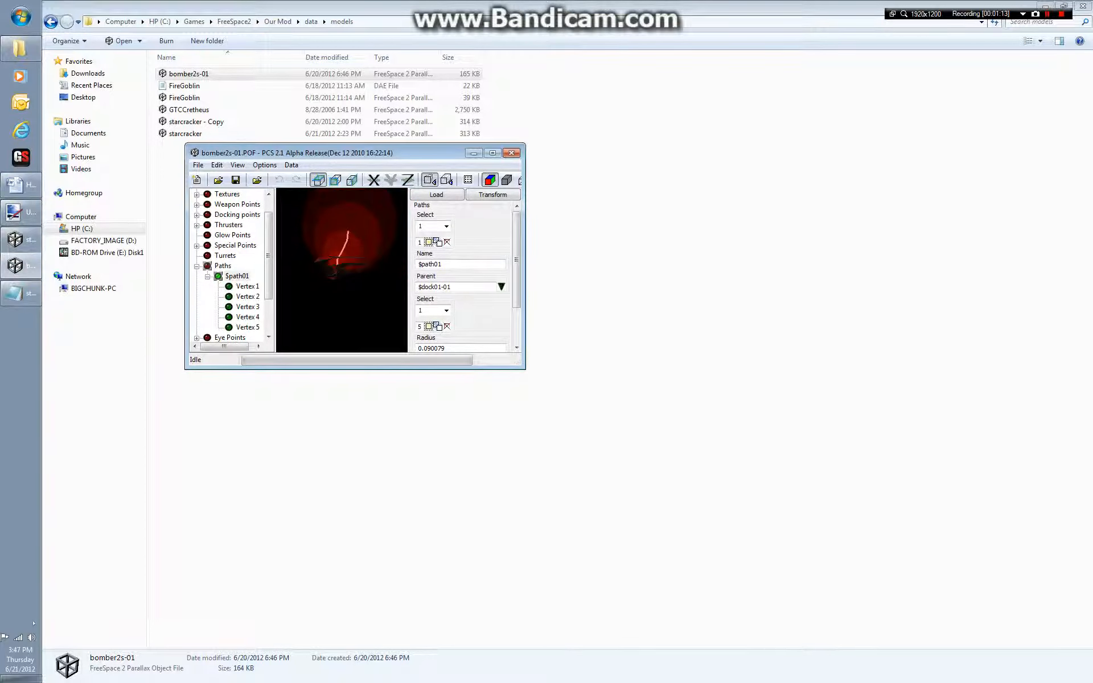
{"action": "left_click", "coordinate": [196, 215]}
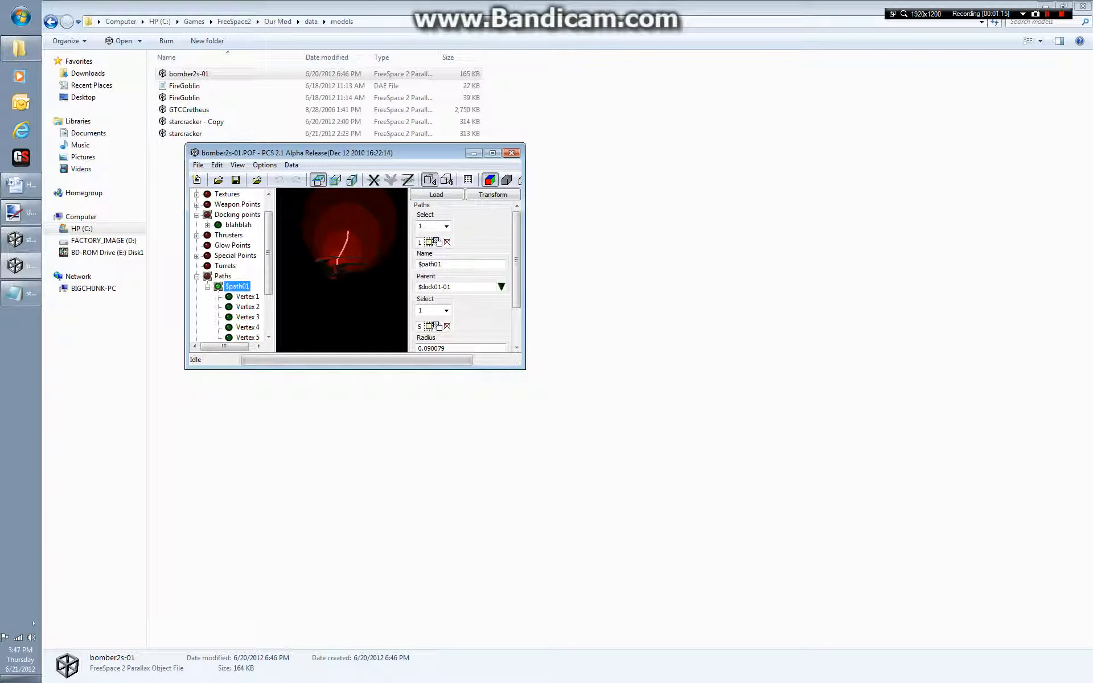
{"action": "left_click", "coordinate": [208, 225]}
{"action": "left_click", "coordinate": [238, 225]}
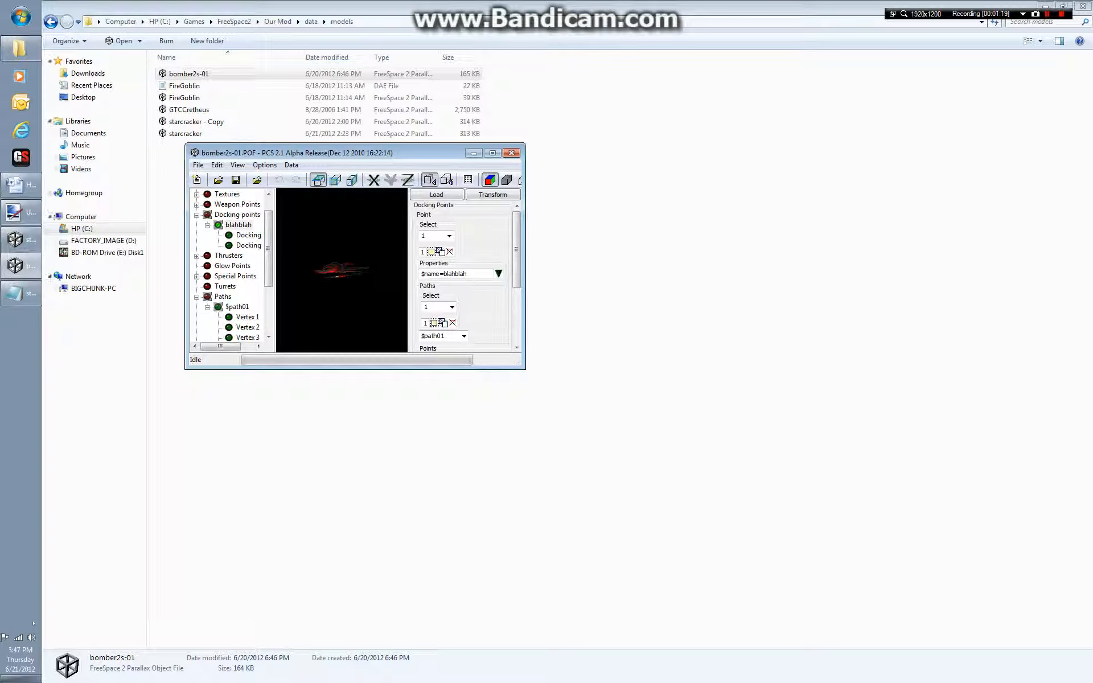
Step: Switch to Paint.NET and circle the Docking points branch and the Load command in red on the docking points screenshot
{"action": "left_click", "coordinate": [21, 240]}
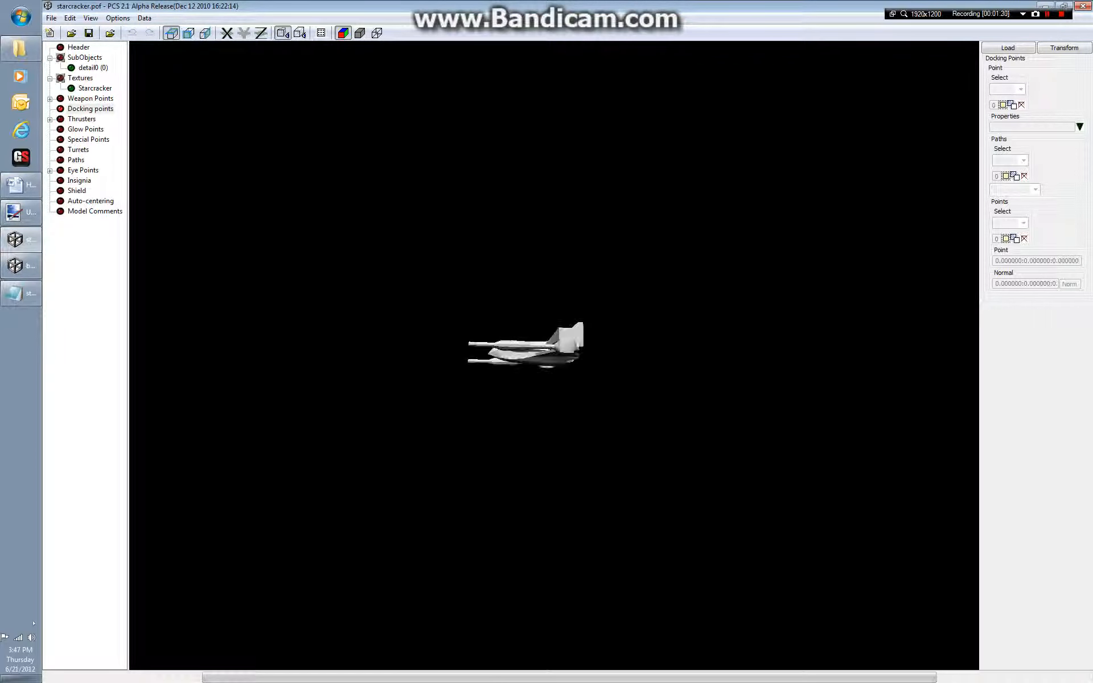
{"action": "scroll", "coordinate": [523, 350], "scroll_direction": "up", "scroll_amount": 5}
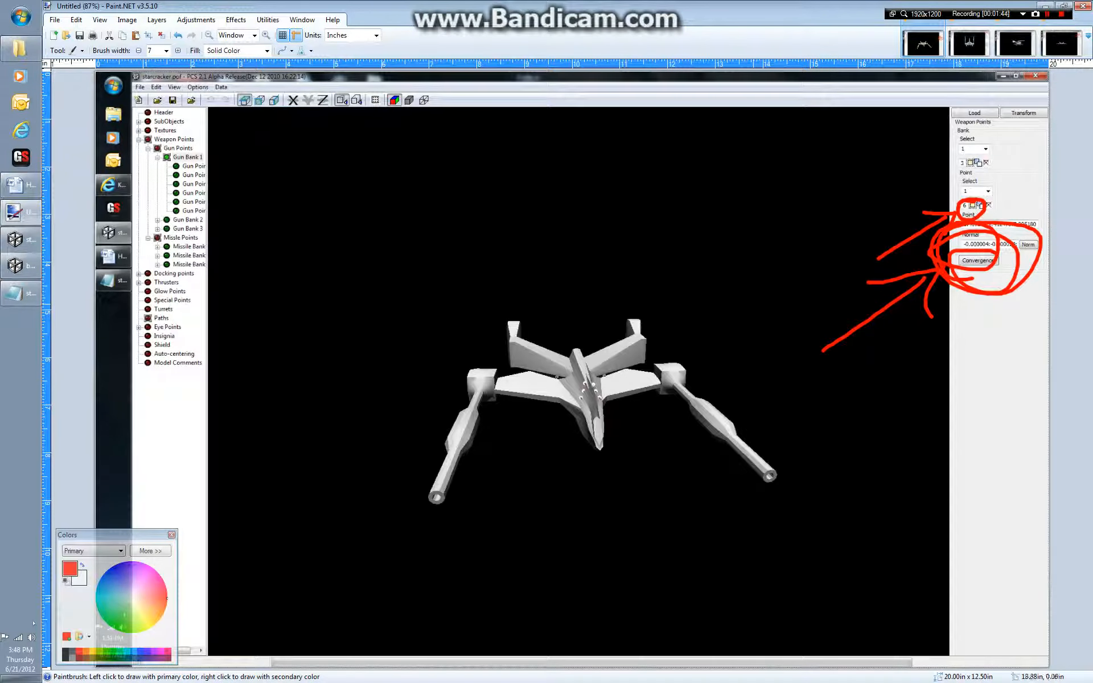
{"action": "key", "text": "ctrl+v"}
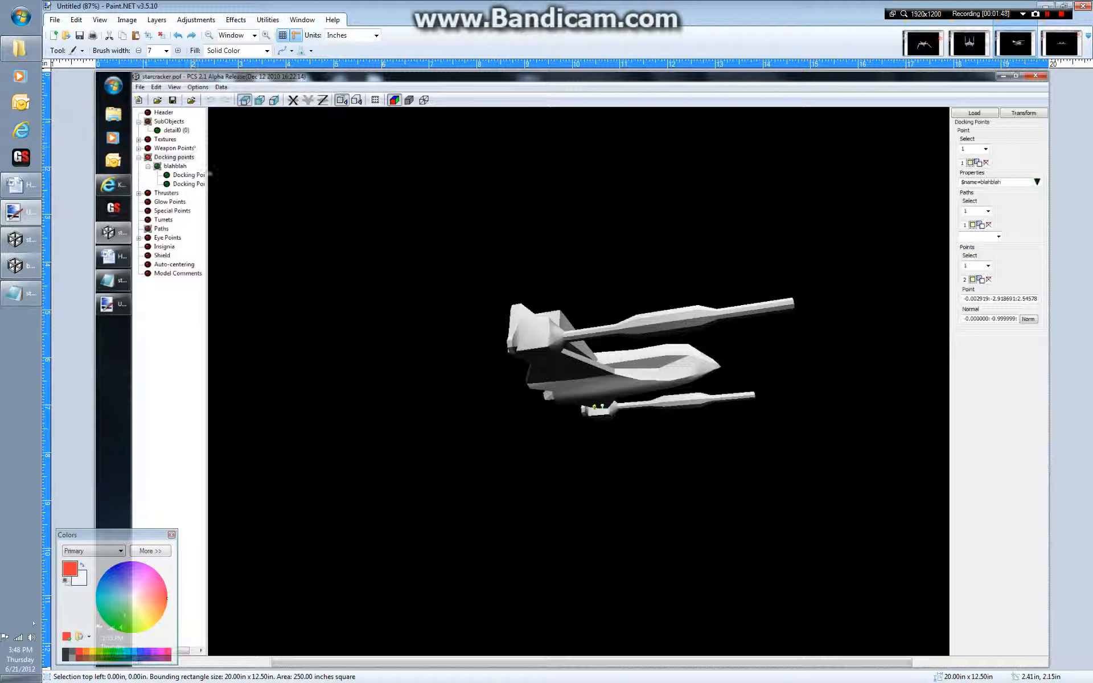
{"action": "mouse_move", "coordinate": [208, 149]}
{"action": "left_mouse_down"}
{"action": "mouse_move", "coordinate": [121, 162]}
{"action": "mouse_move", "coordinate": [204, 147]}
{"action": "left_mouse_up"}
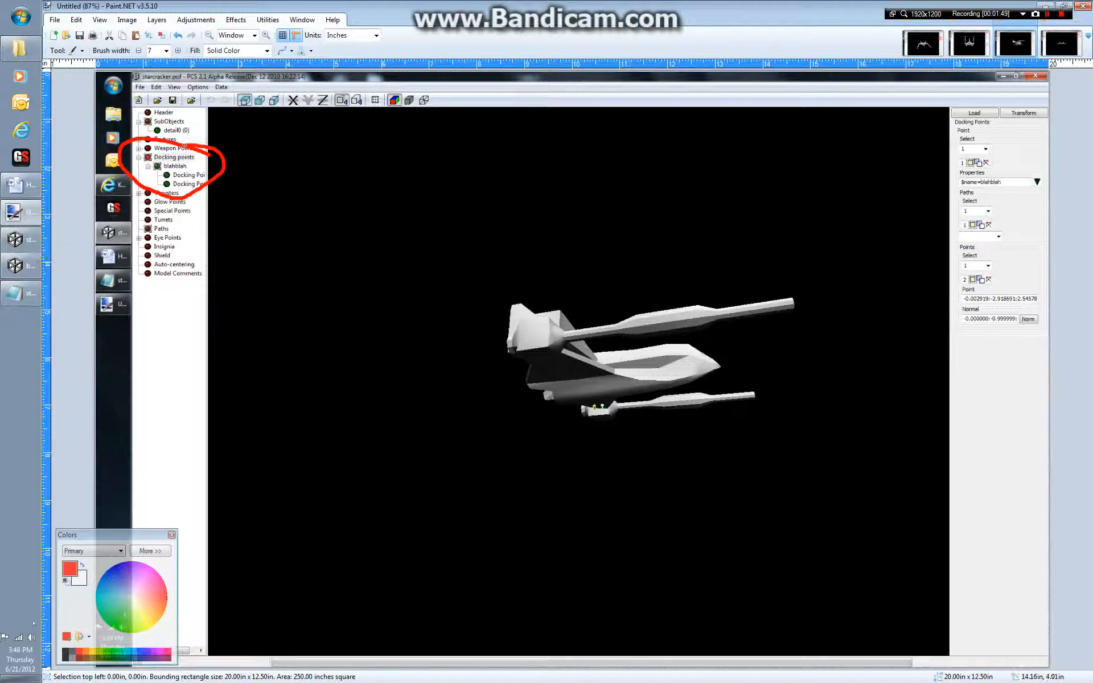
{"action": "mouse_move", "coordinate": [989, 97]}
{"action": "left_mouse_down"}
{"action": "mouse_move", "coordinate": [924, 123]}
{"action": "mouse_move", "coordinate": [1008, 106]}
{"action": "mouse_move", "coordinate": [985, 98]}
{"action": "left_mouse_up"}
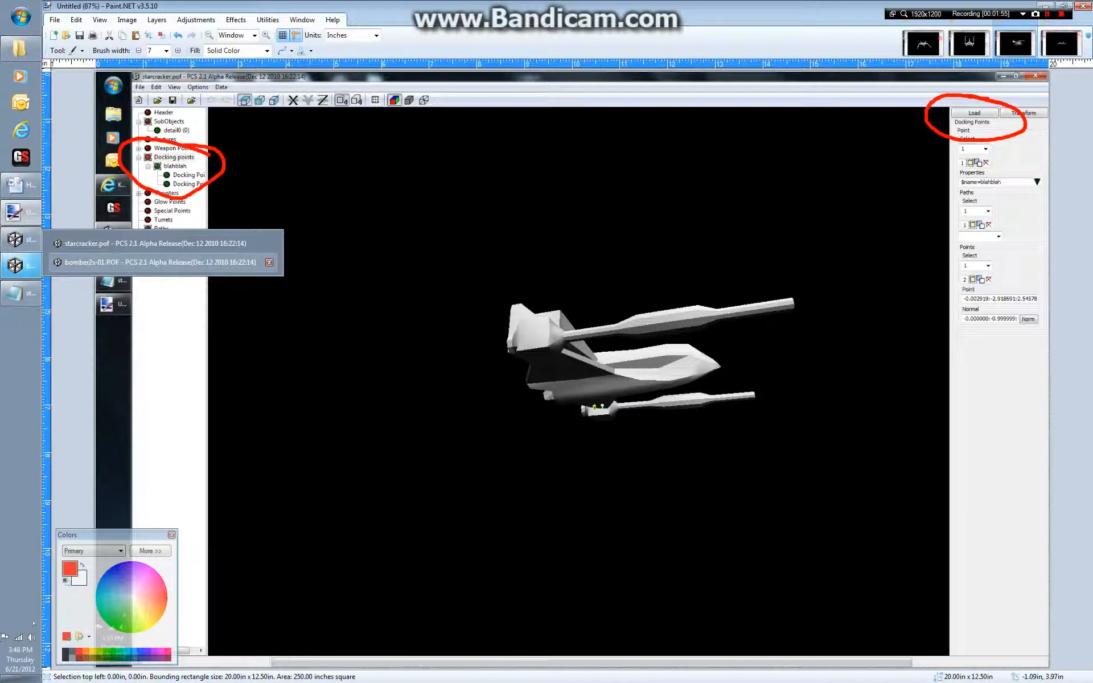
Step: Switch to the starcracker model in PCS 2.1, import the docking points from bomber2s-01 and check their placement on the ship
{"action": "left_click", "coordinate": [23, 263]}
{"action": "left_click", "coordinate": [26, 241]}
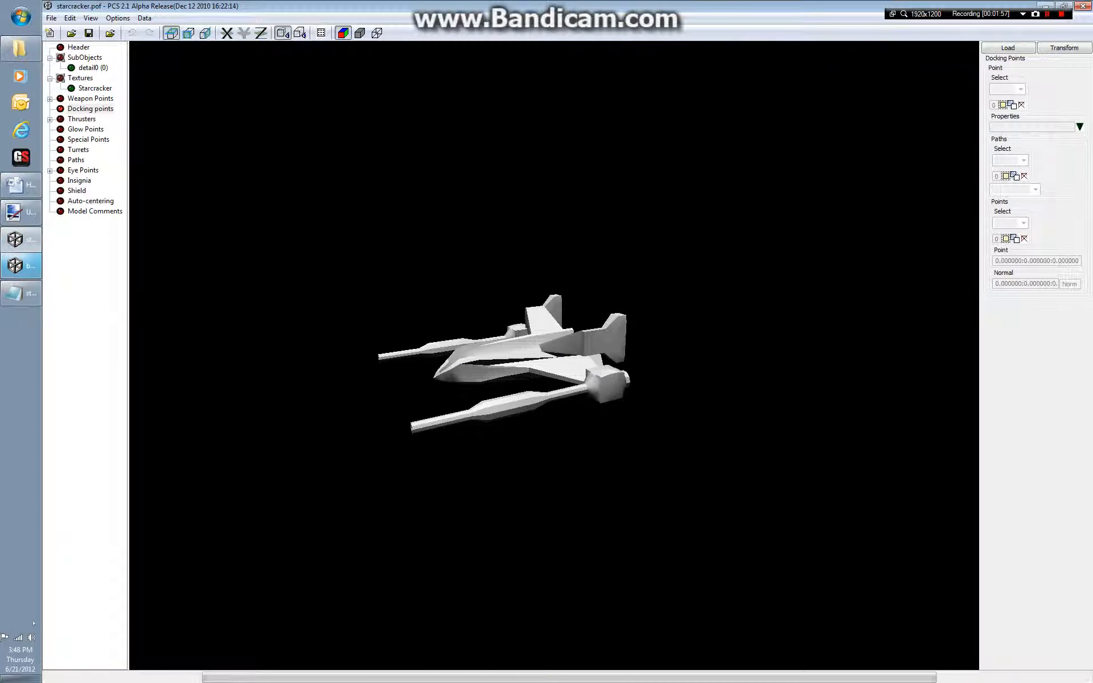
{"action": "left_click", "coordinate": [1008, 48]}
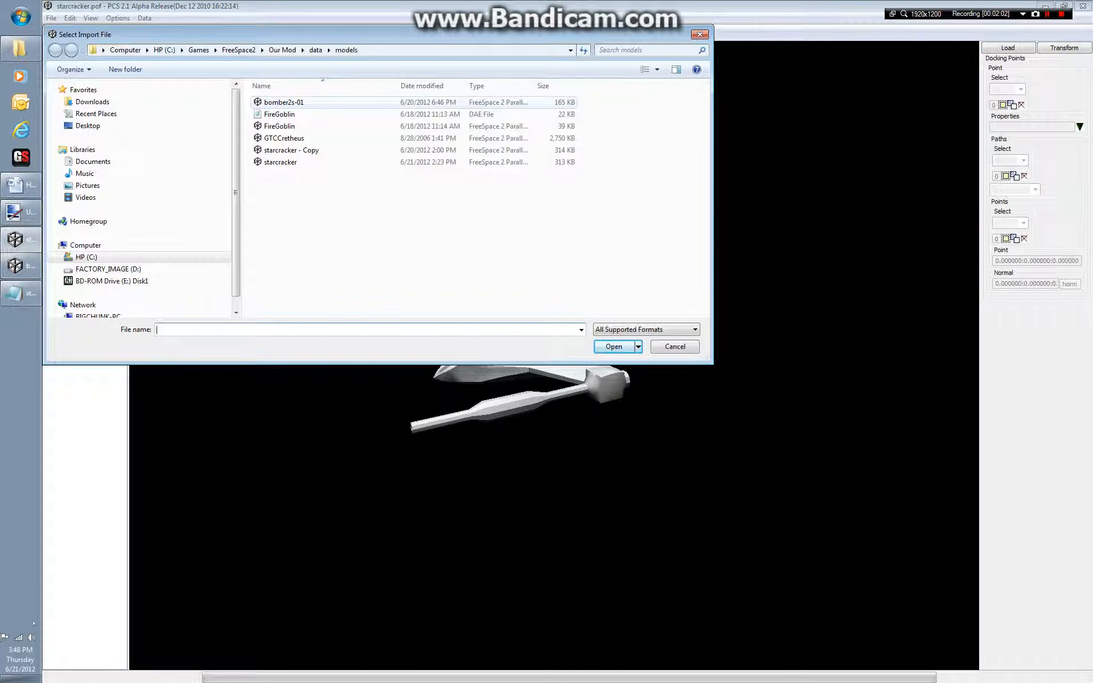
{"action": "left_click", "coordinate": [302, 103]}
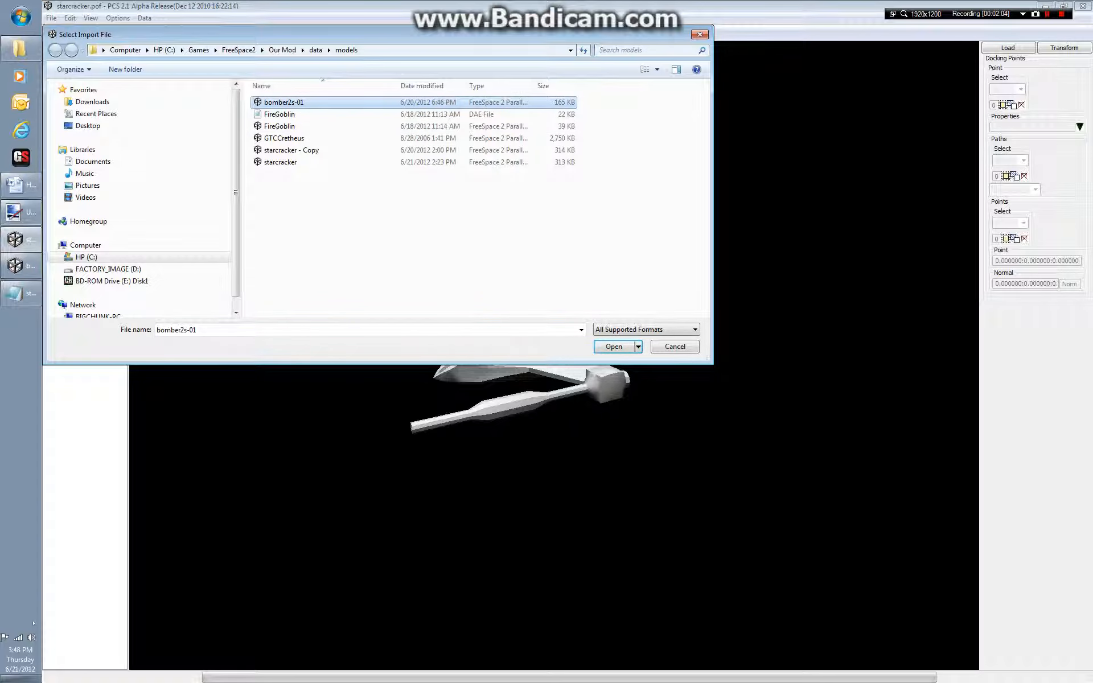
{"action": "left_click", "coordinate": [614, 346]}
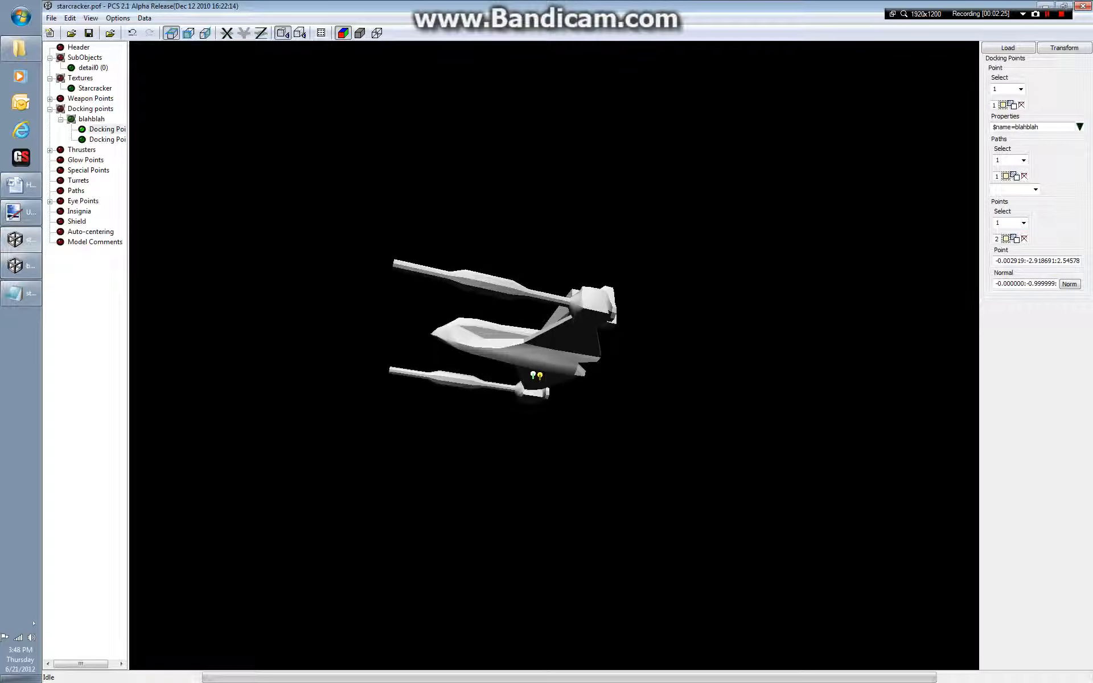
{"action": "left_click", "coordinate": [90, 109]}
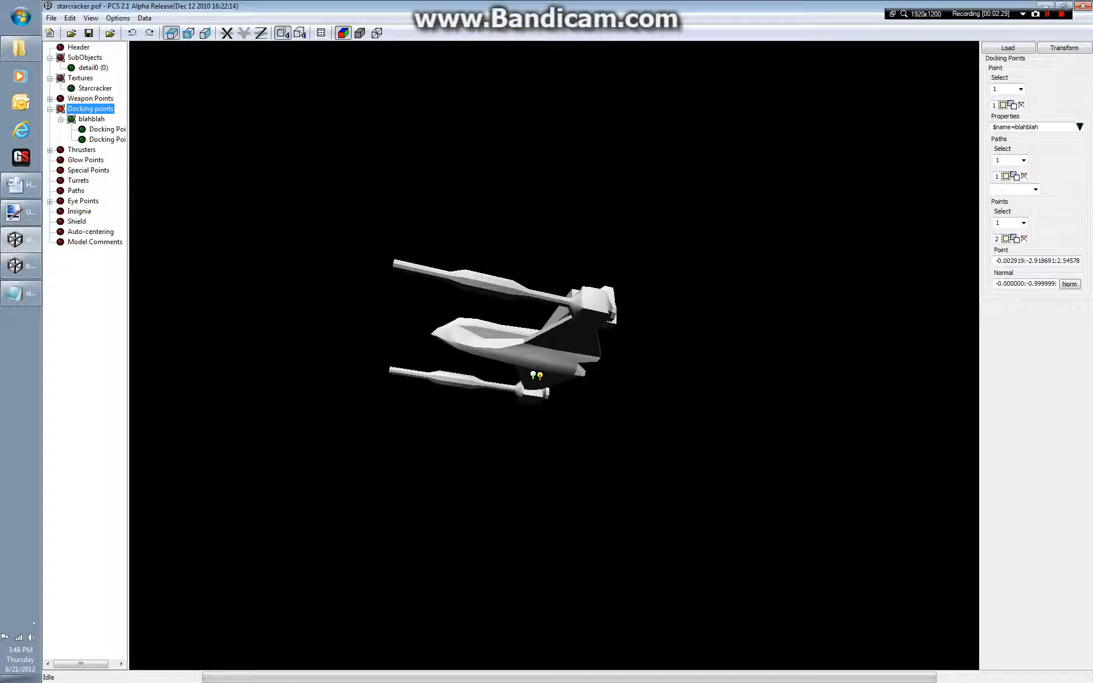
{"action": "left_click_drag", "start_coordinate": [536, 364], "coordinate": [559, 389]}
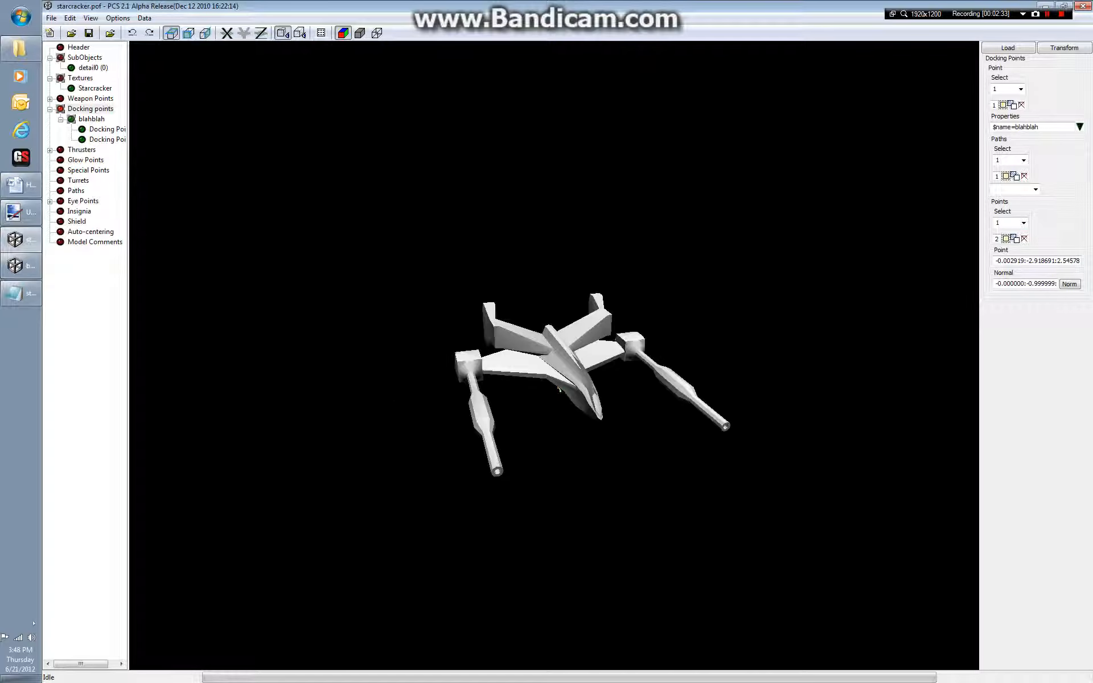
Step: Import the paths from bomber2s-01 into the starcracker model and check the docking path beneath the ship
{"action": "left_click", "coordinate": [76, 190]}
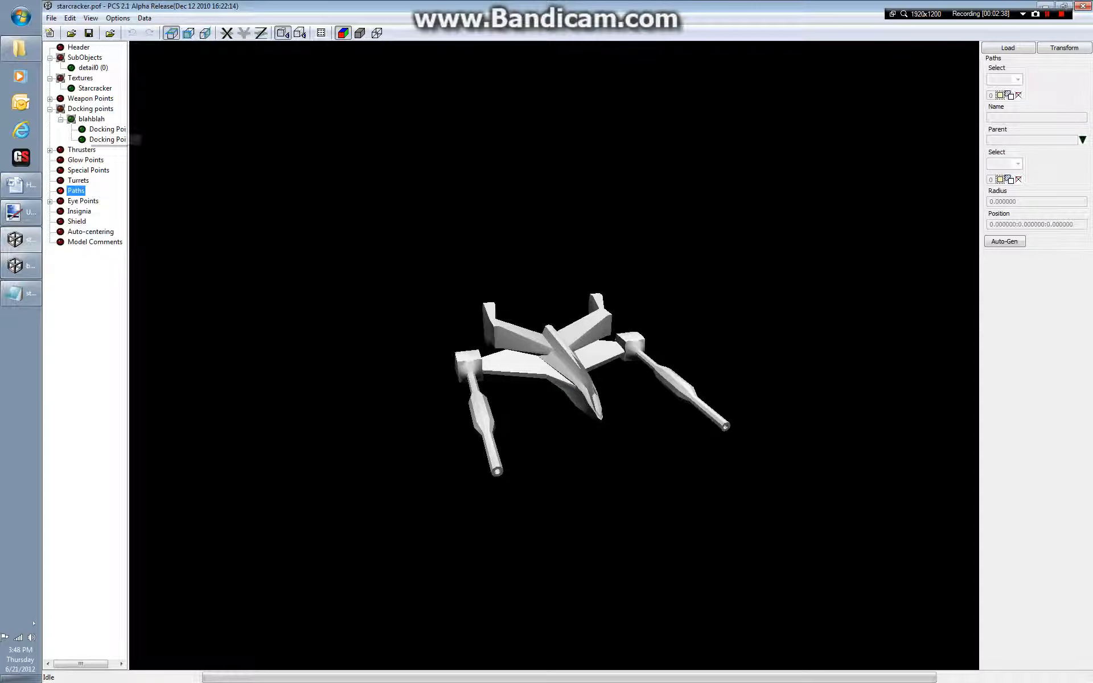
{"action": "left_click", "coordinate": [1008, 48]}
{"action": "left_click", "coordinate": [283, 102]}
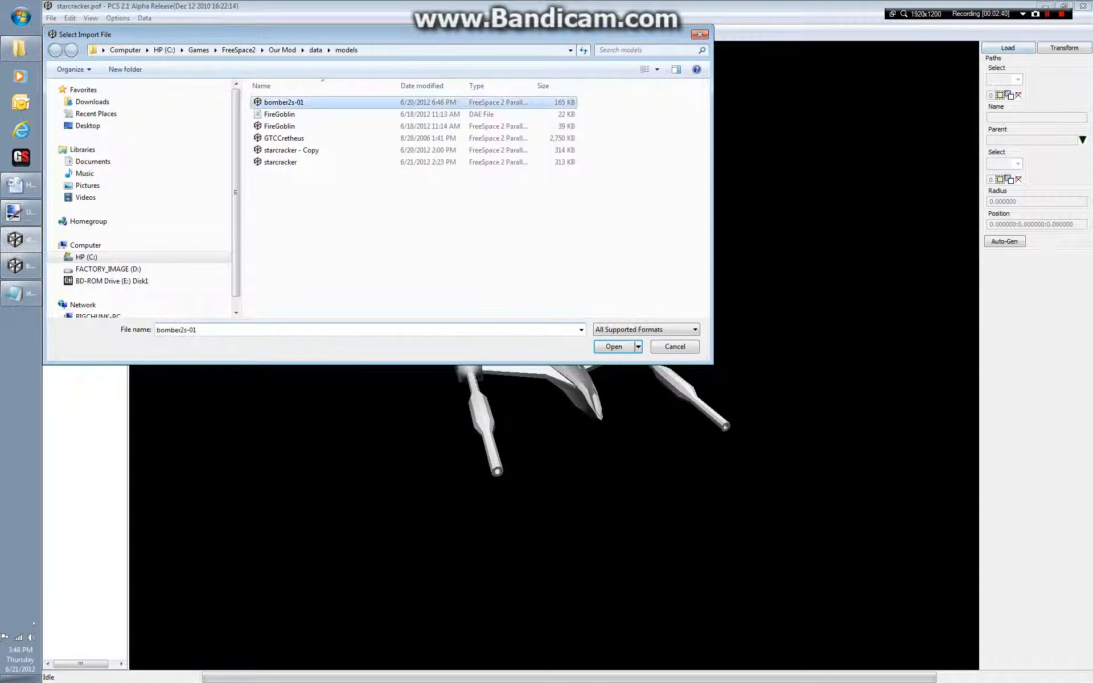
{"action": "left_click", "coordinate": [614, 346]}
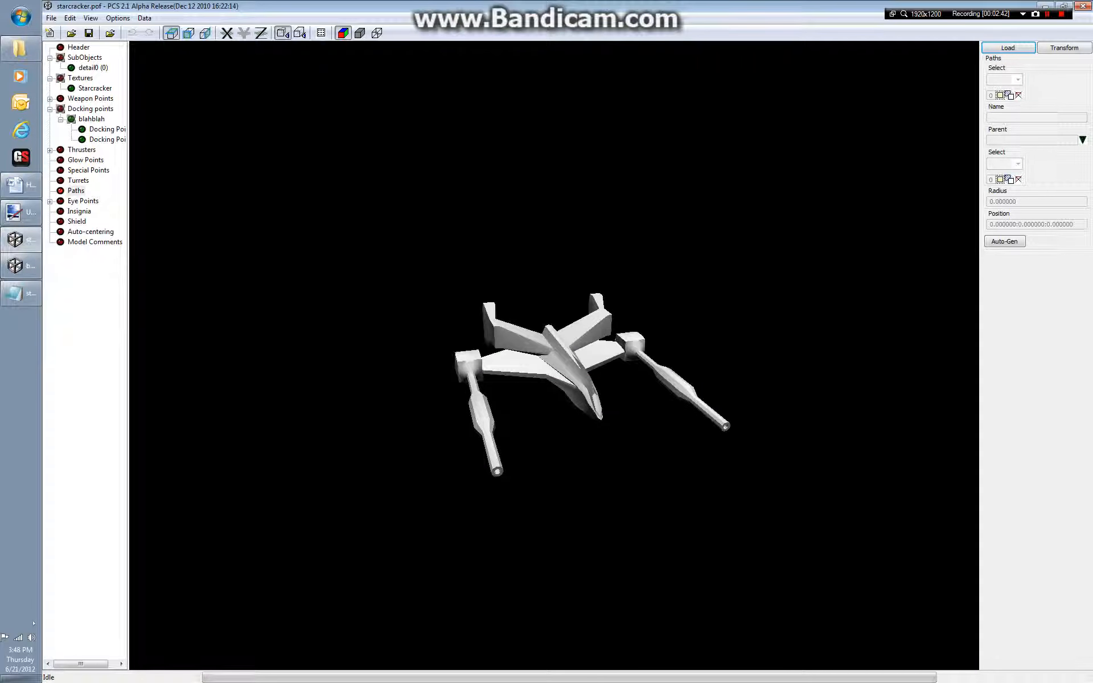
{"action": "left_click_drag", "start_coordinate": [555, 355], "coordinate": [643, 319]}
{"action": "scroll", "coordinate": [555, 355], "scroll_direction": "down", "scroll_amount": 3}
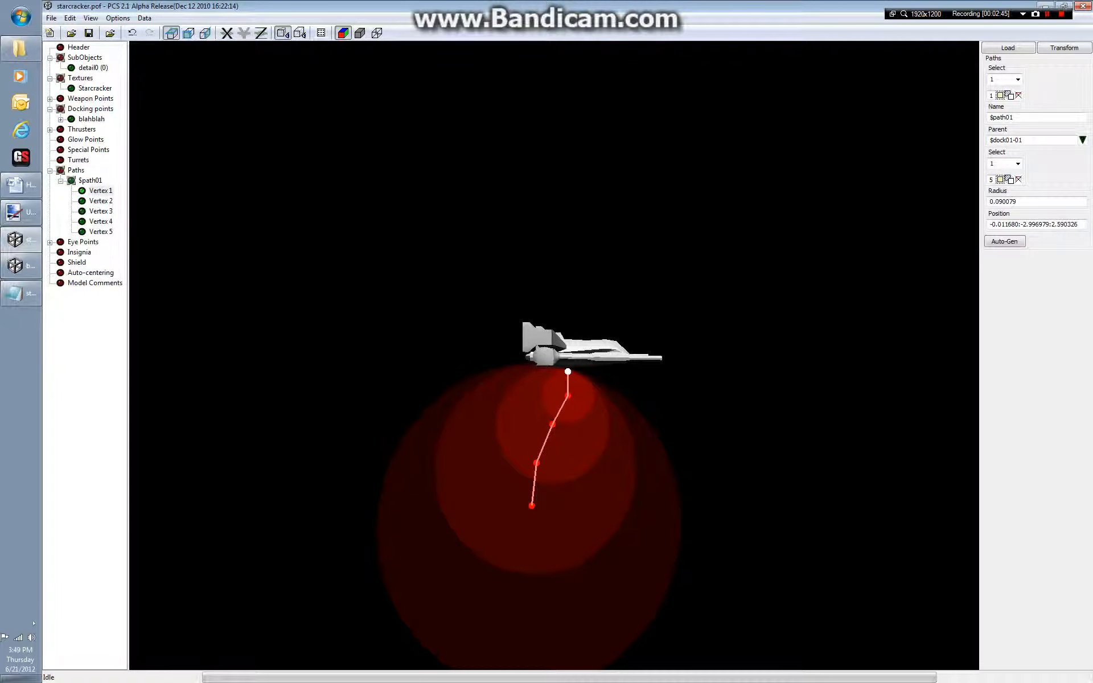
{"action": "left_click_drag", "start_coordinate": [555, 355], "coordinate": [604, 355]}
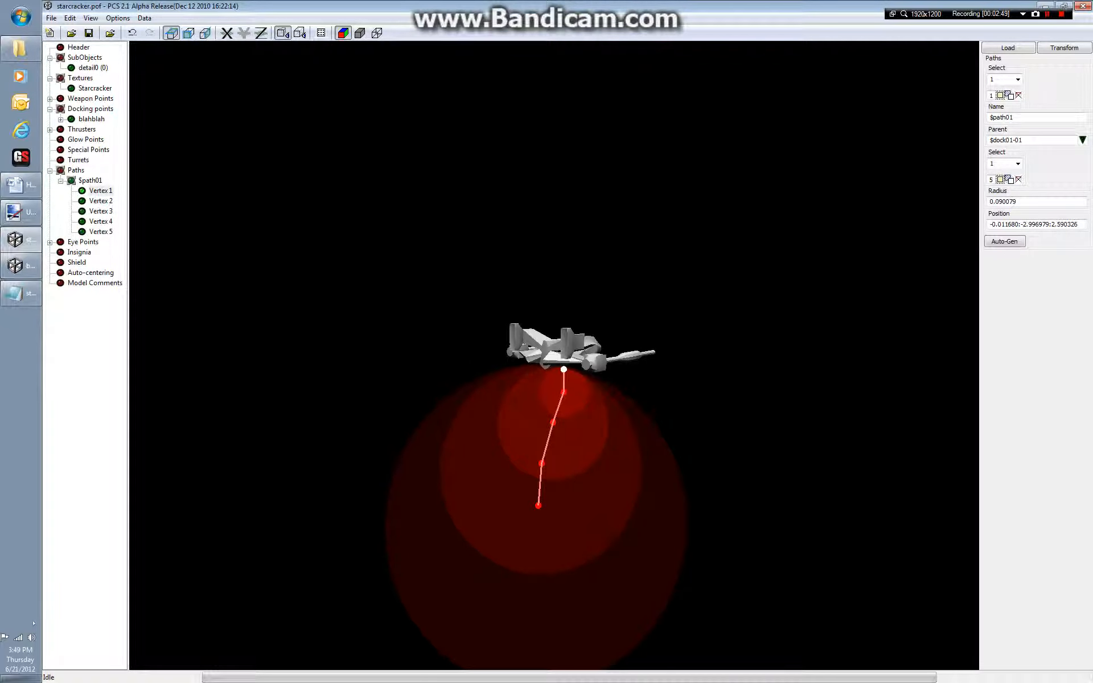
Step: Replace starcracker's shield with the one imported from bomber2s-01 and check how it fits around the ship
{"action": "left_click", "coordinate": [77, 262]}
{"action": "left_click_drag", "start_coordinate": [489, 355], "coordinate": [638, 356]}
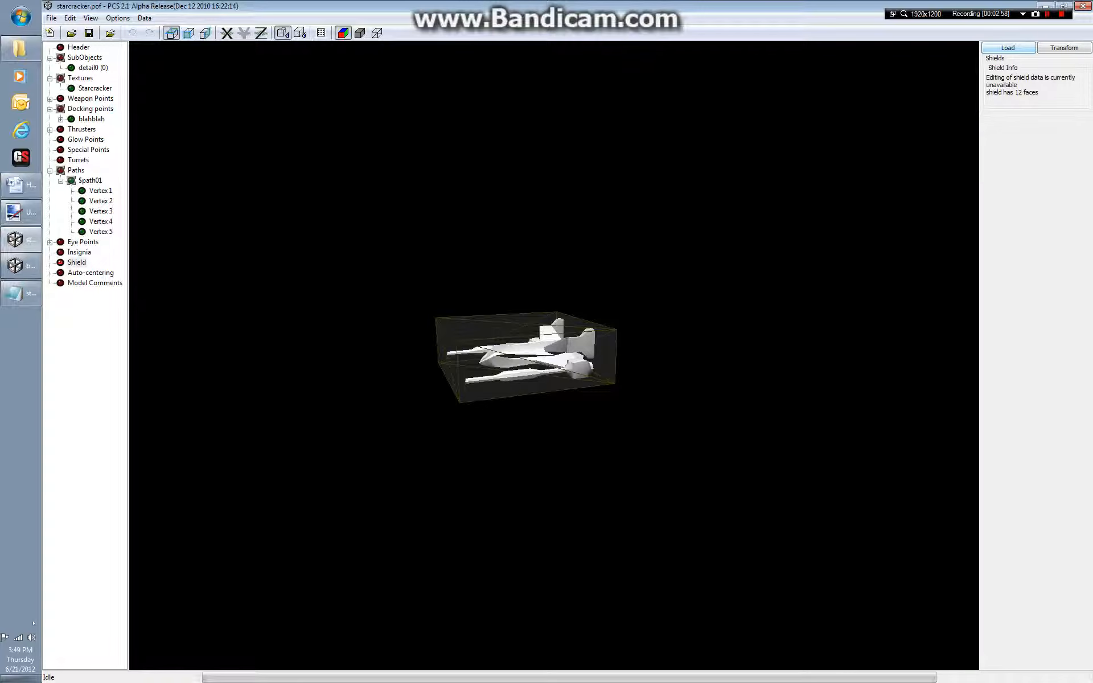
{"action": "left_click", "coordinate": [1007, 48]}
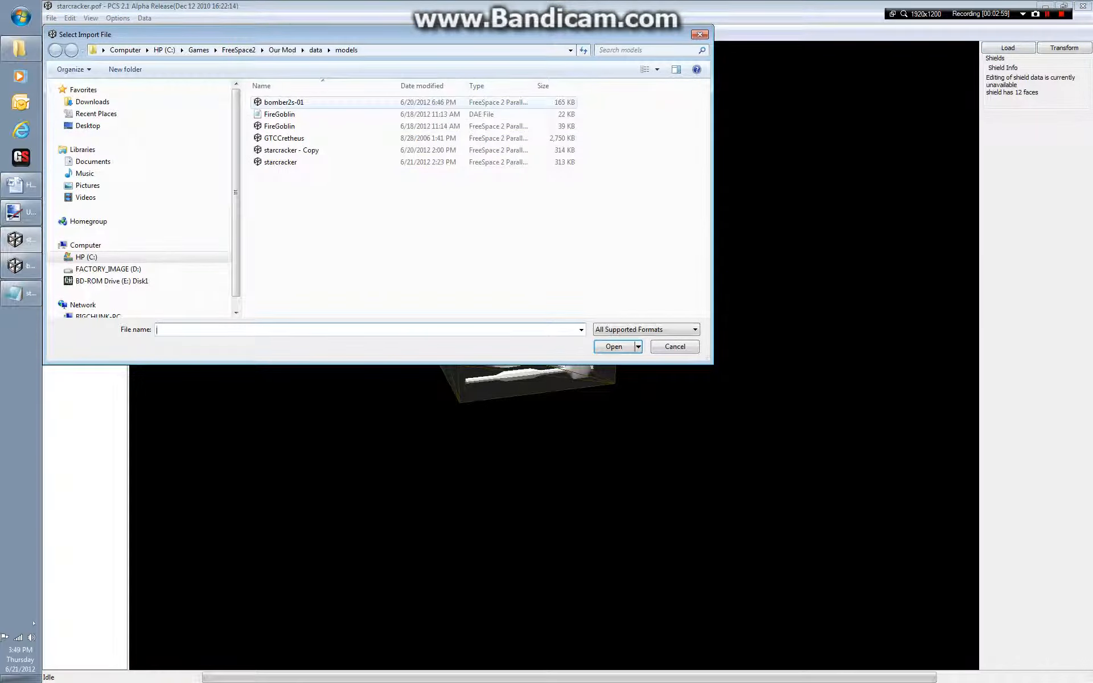
{"action": "left_click", "coordinate": [283, 102]}
{"action": "key", "text": "Return"}
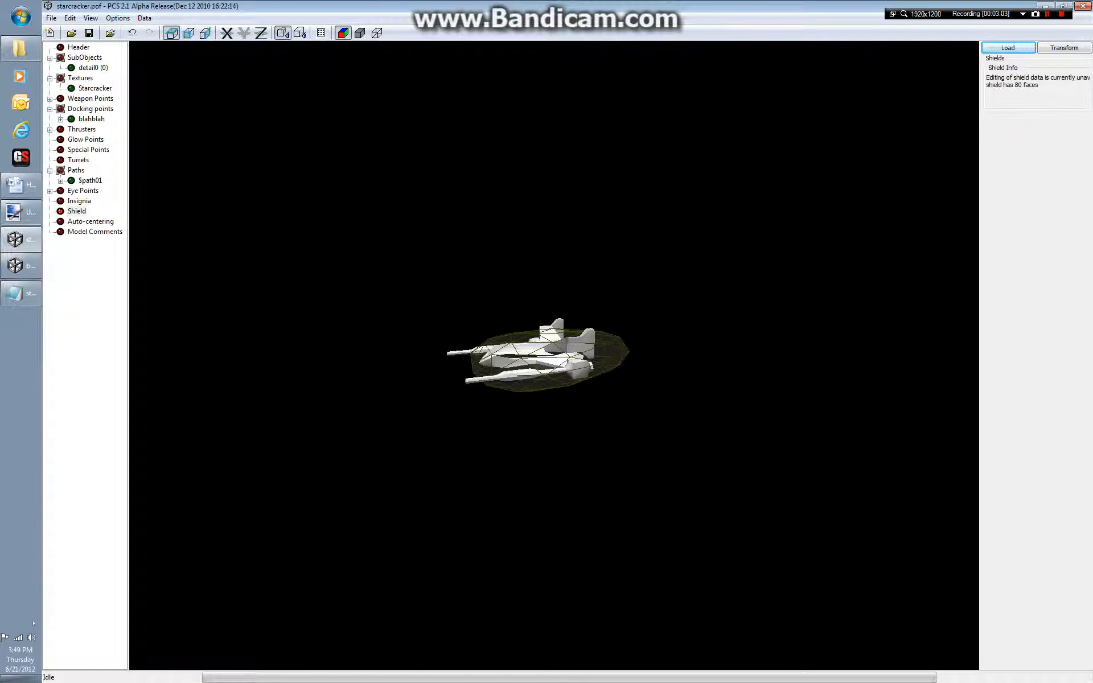
{"action": "left_click_drag", "start_coordinate": [501, 353], "coordinate": [582, 393]}
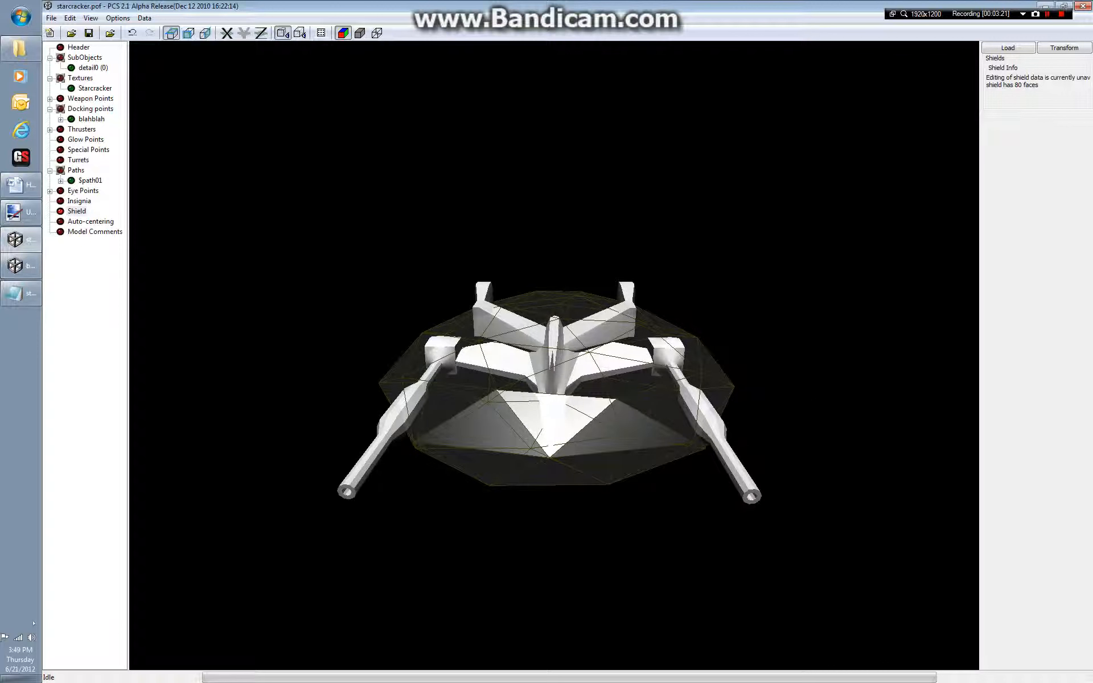
{"action": "left_click_drag", "start_coordinate": [582, 393], "coordinate": [638, 290]}
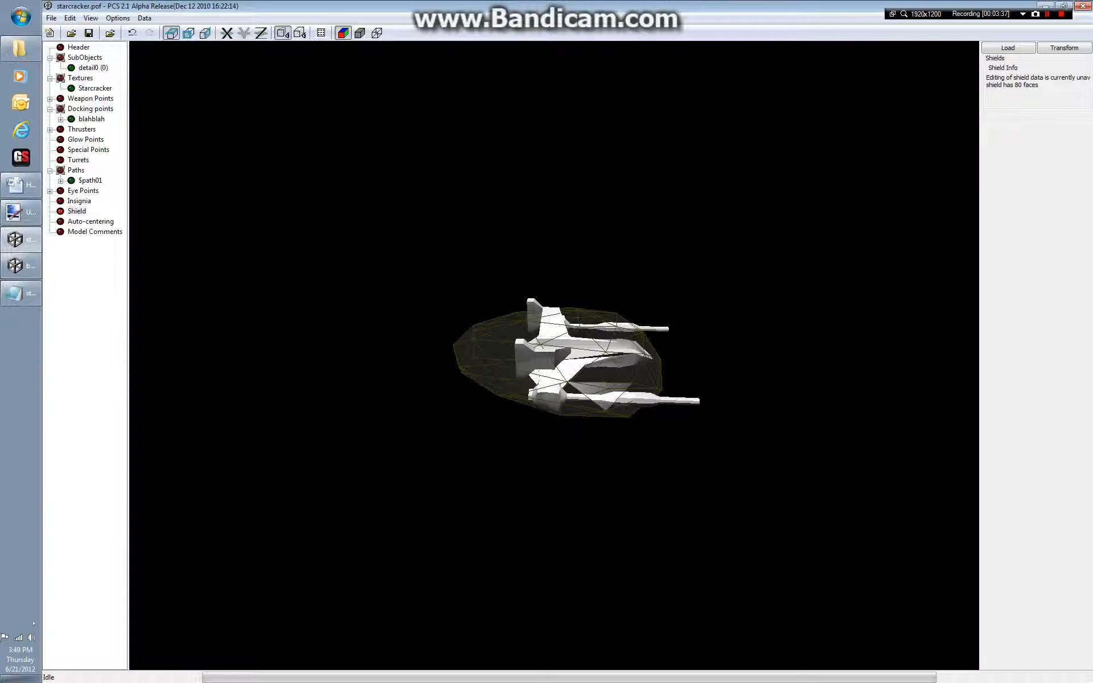
Step: Switch to Paint.NET, undo the two red circles and draw a red arrow pointing to the Transform command
{"action": "left_click", "coordinate": [21, 212]}
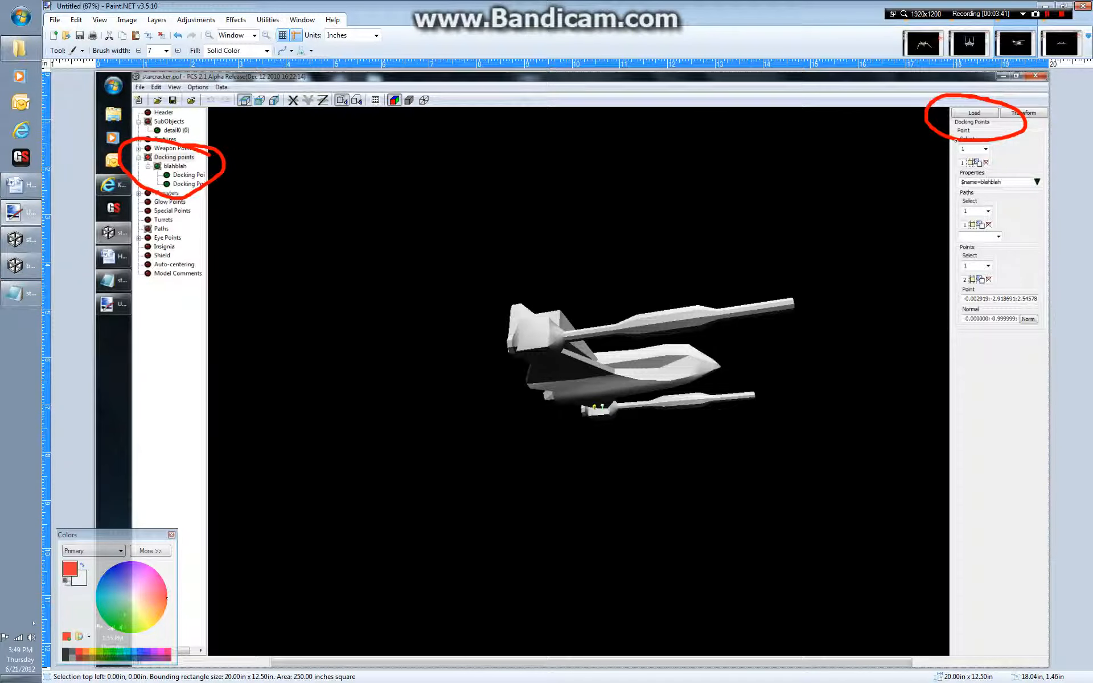
{"action": "key", "text": "ctrl+z"}
{"action": "key", "text": "ctrl+z"}
{"action": "mouse_move", "coordinate": [1016, 115]}
{"action": "left_mouse_down"}
{"action": "mouse_move", "coordinate": [1030, 148]}
{"action": "mouse_move", "coordinate": [995, 144]}
{"action": "mouse_move", "coordinate": [1000, 188]}
{"action": "left_mouse_up"}
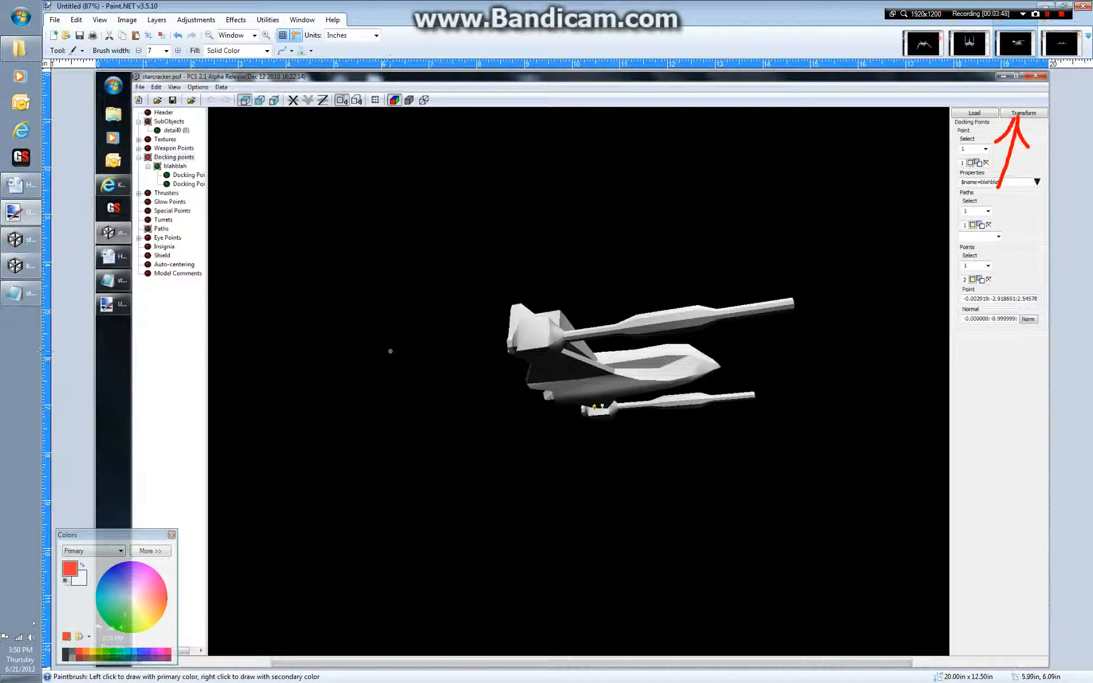
Step: Switch back to the starcracker model in PCS 2.1 and lengthen its shield by scaling it along the Z axis
{"action": "left_click", "coordinate": [23, 266]}
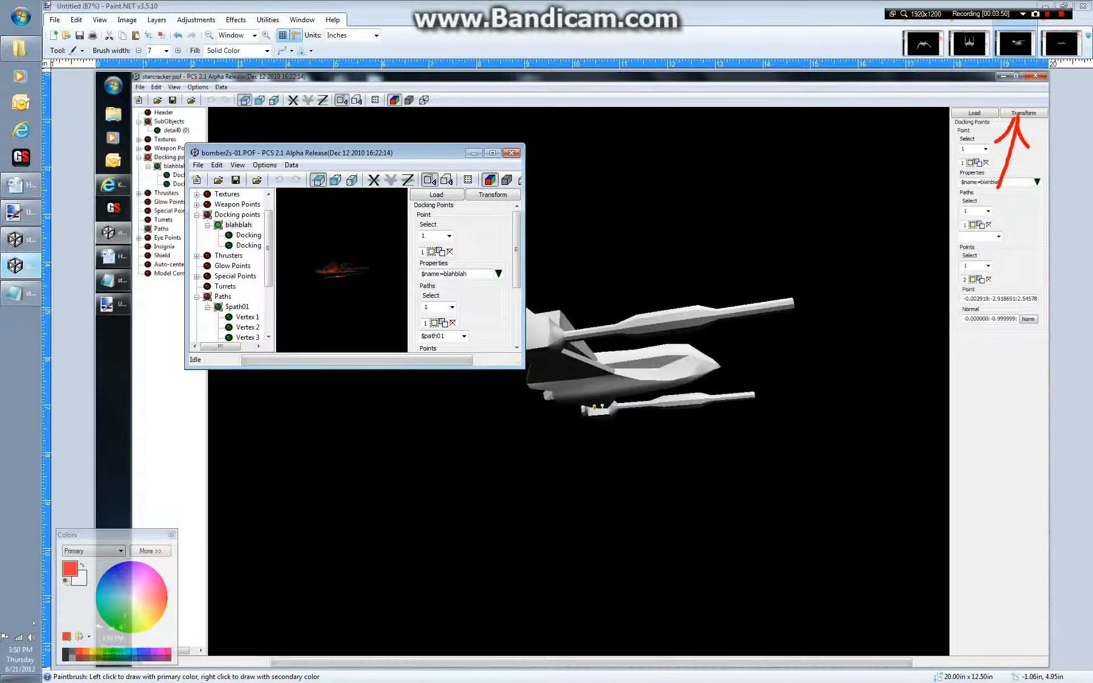
{"action": "left_click", "coordinate": [23, 239]}
{"action": "left_click", "coordinate": [1064, 48]}
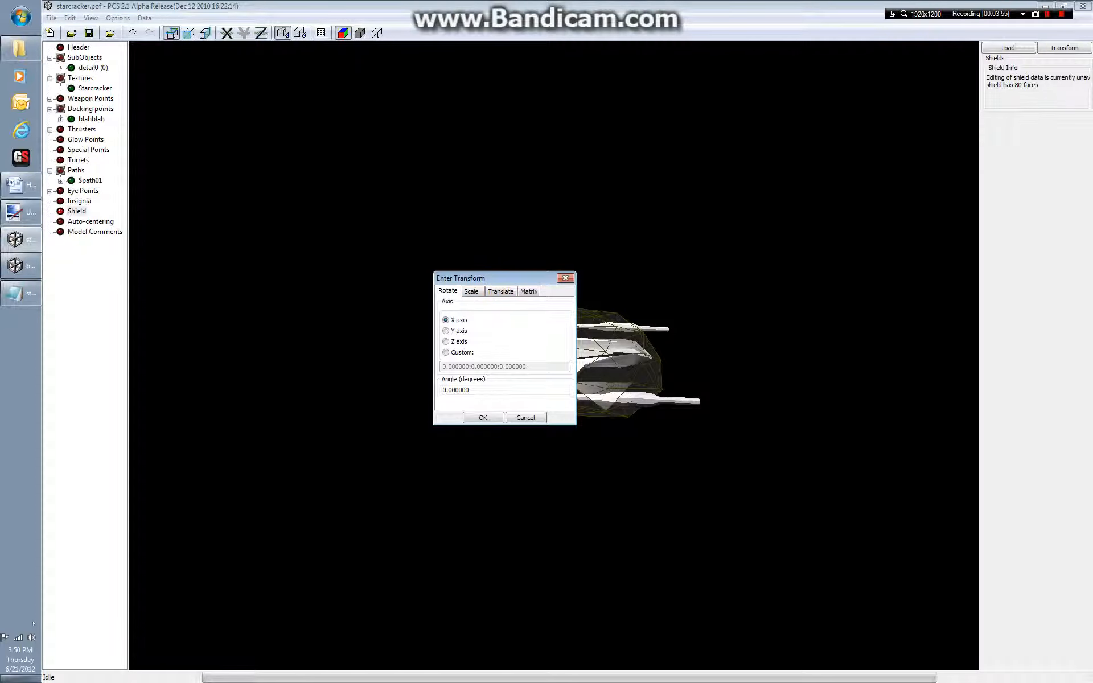
{"action": "left_click_drag", "start_coordinate": [484, 277], "coordinate": [346, 318]}
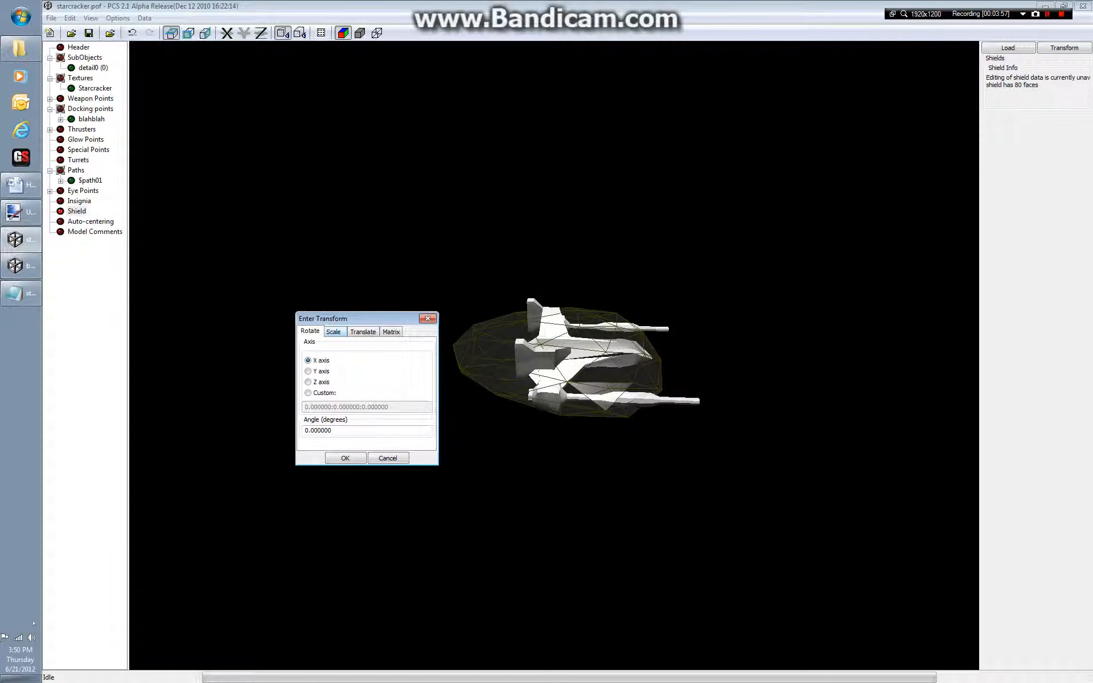
{"action": "left_click", "coordinate": [334, 331]}
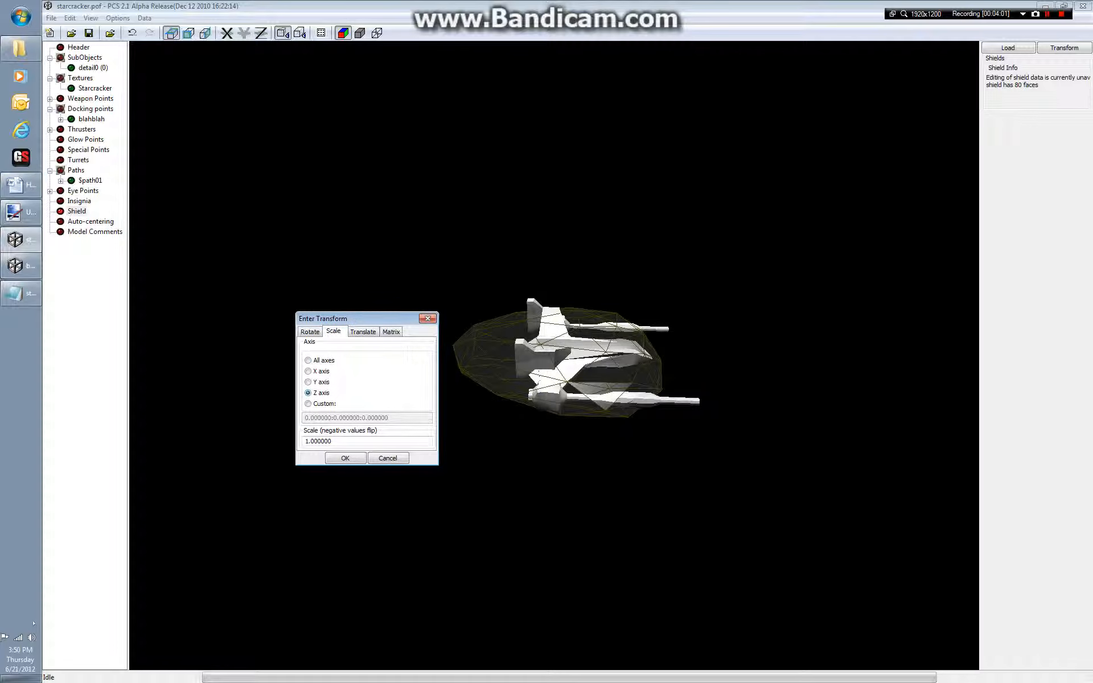
{"action": "left_click_drag", "start_coordinate": [309, 441], "coordinate": [305, 441]}
{"action": "left_click", "coordinate": [313, 441]}
{"action": "key", "text": "Return"}
{"action": "mouse_move", "coordinate": [539, 370]}
{"action": "left_mouse_down"}
{"action": "mouse_move", "coordinate": [548, 397]}
{"action": "mouse_move", "coordinate": [554, 376]}
{"action": "left_mouse_up"}
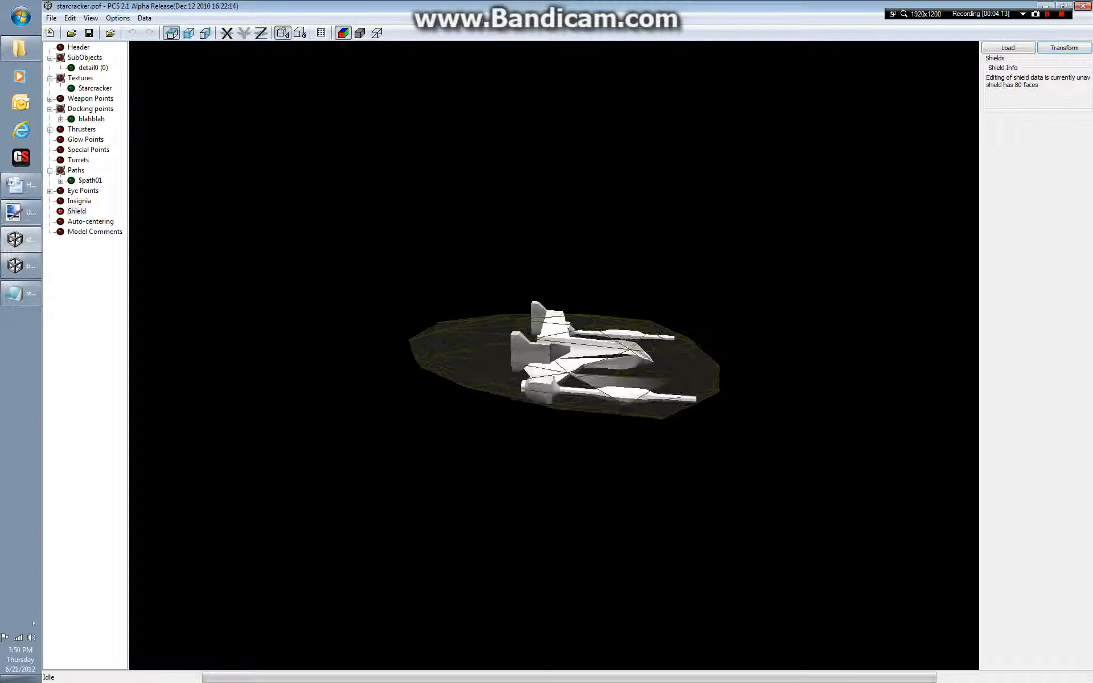
Step: Rotate the shield about the Y axis with a transform
{"action": "left_click", "coordinate": [1064, 48]}
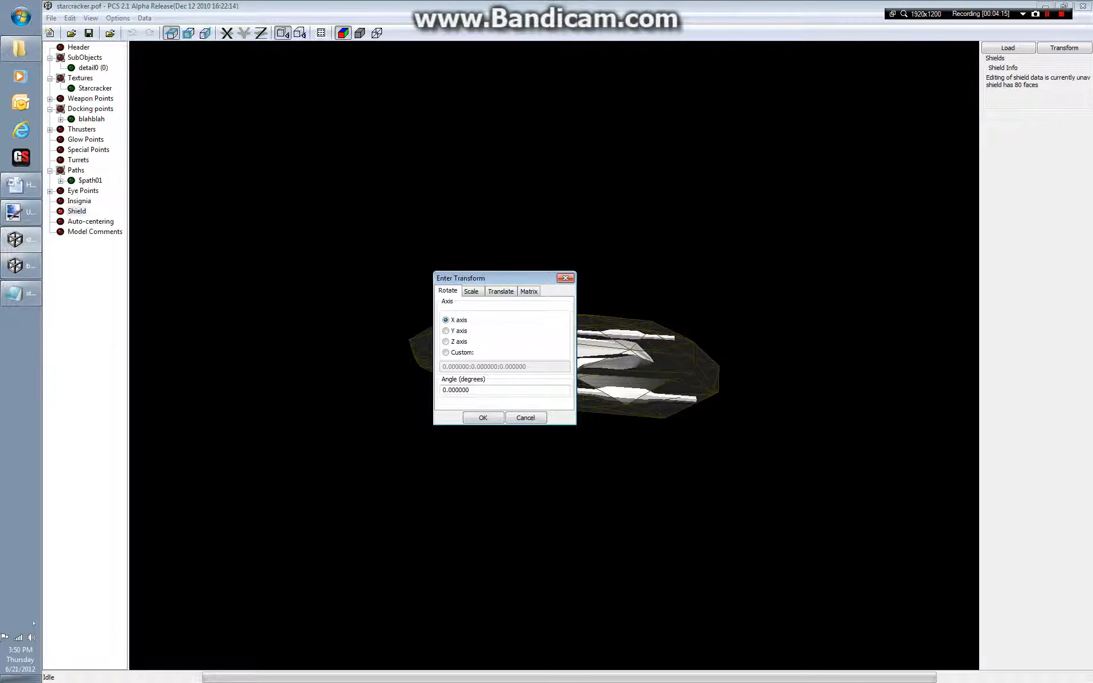
{"action": "left_click", "coordinate": [446, 331]}
{"action": "left_click", "coordinate": [504, 390]}
{"action": "type", "text": "1"}
{"action": "key", "text": "Return"}
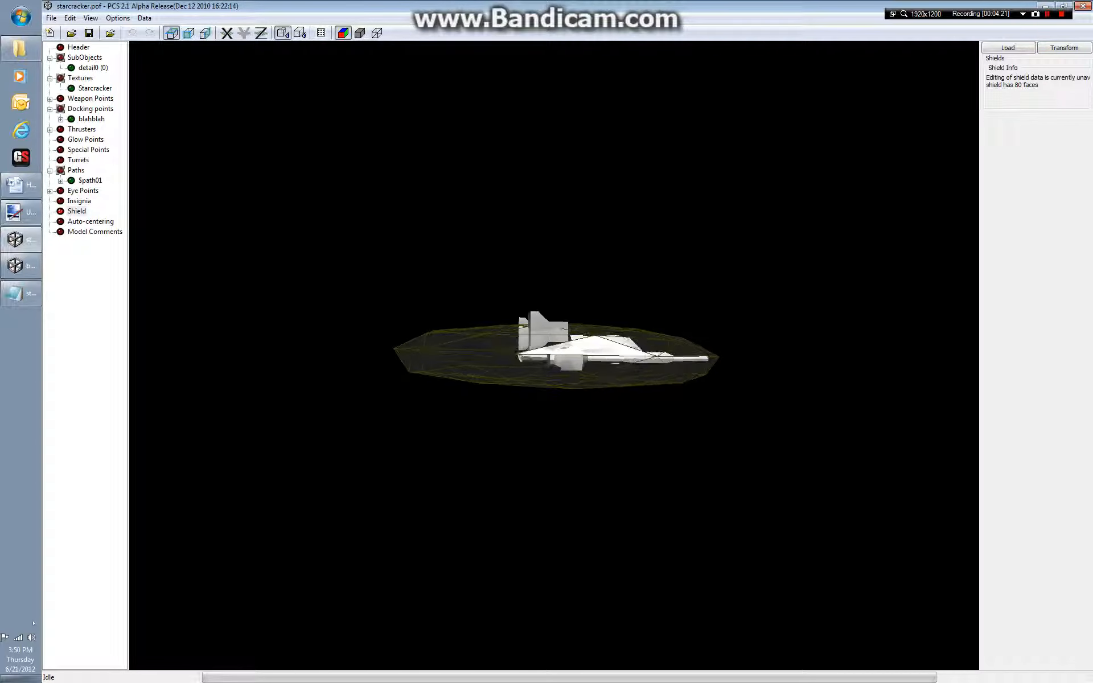
Step: Scale the shield along the Y axis to make it taller around the ship, and check its fit
{"action": "left_click", "coordinate": [1064, 48]}
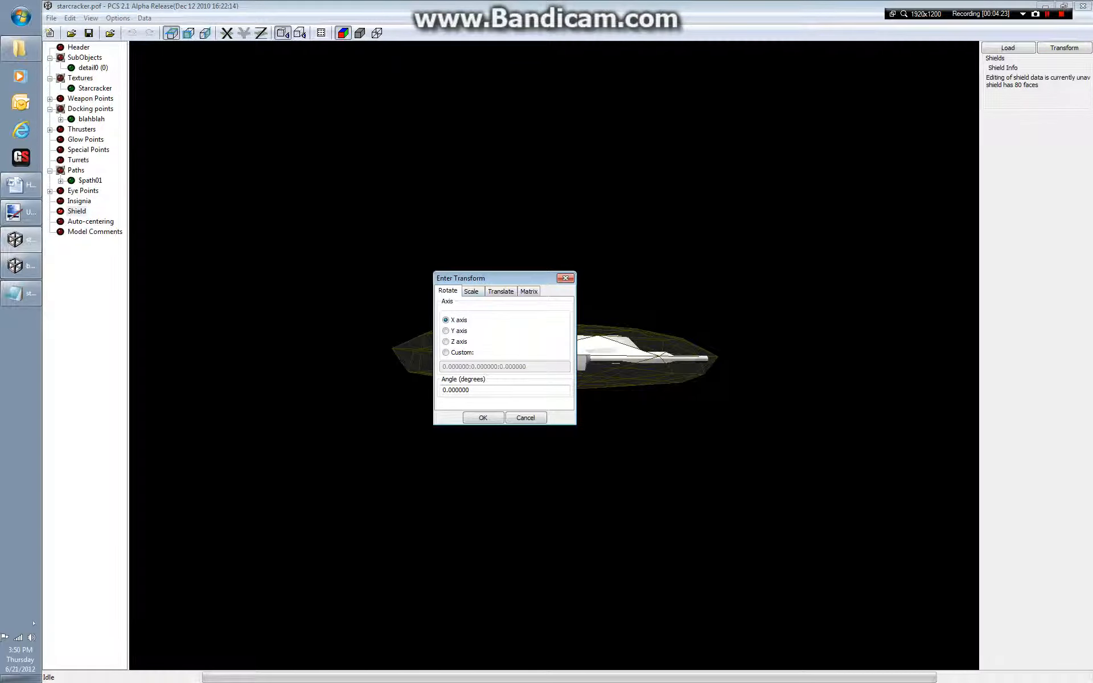
{"action": "key", "text": "ctrl+Tab"}
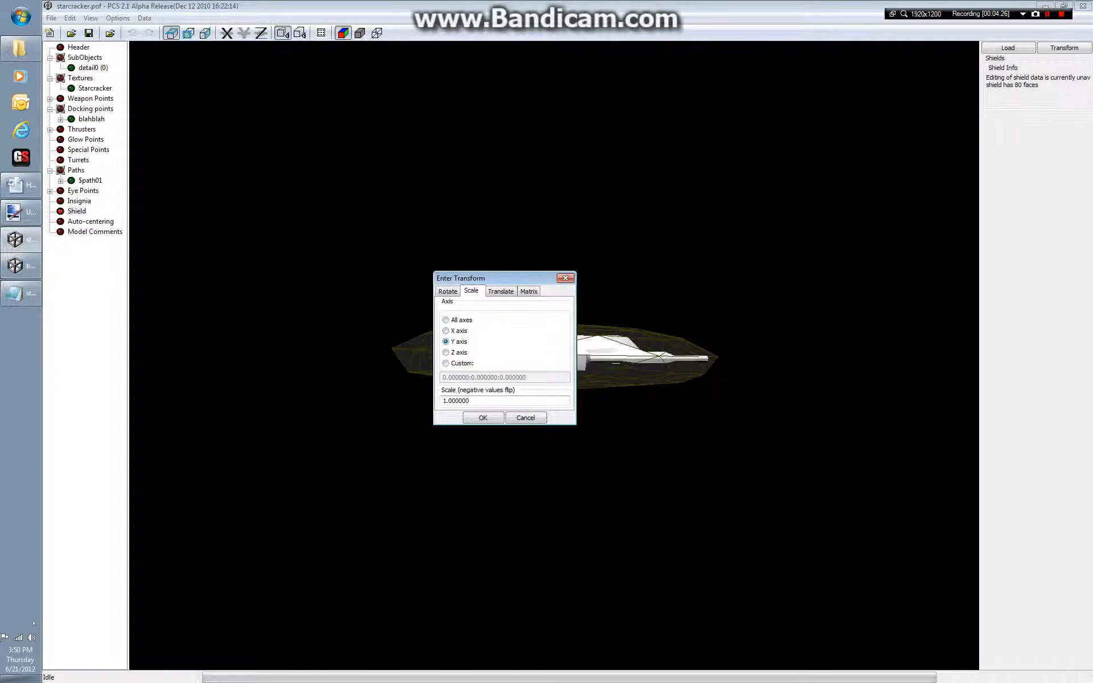
{"action": "type", "text": "5"}
{"action": "key", "text": "Return"}
{"action": "left_click_drag", "start_coordinate": [554, 356], "coordinate": [456, 324]}
Step: Translate the shield by 5 along the Z axis
{"action": "key", "text": "Return"}
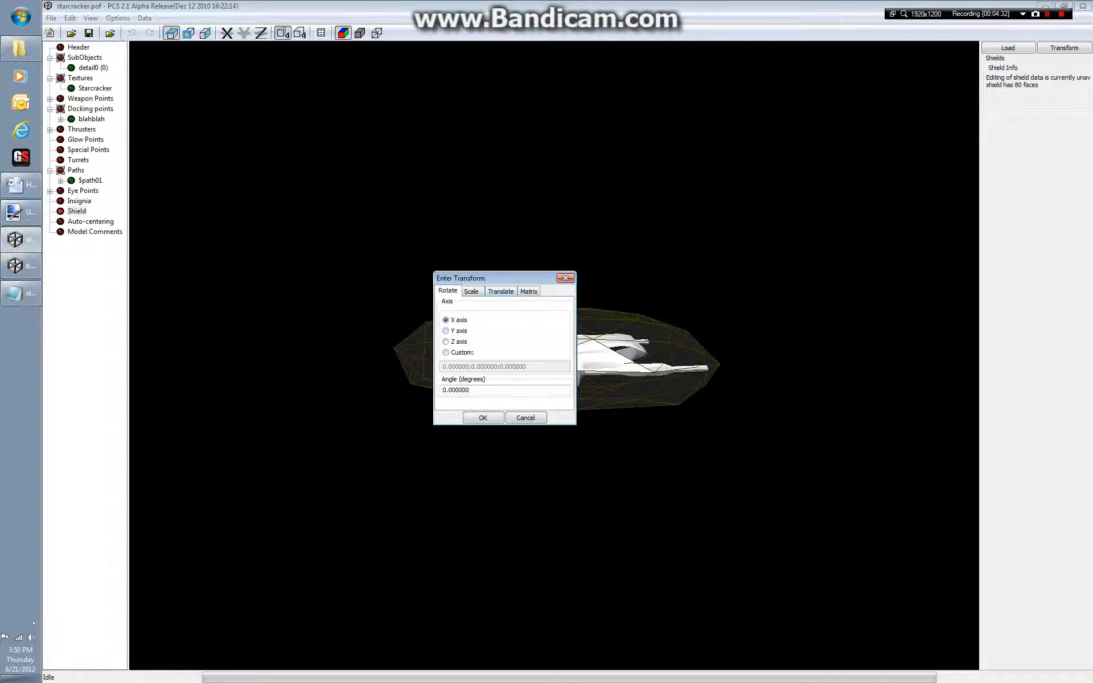
{"action": "left_click", "coordinate": [500, 291]}
{"action": "left_click_drag", "start_coordinate": [496, 278], "coordinate": [373, 341]}
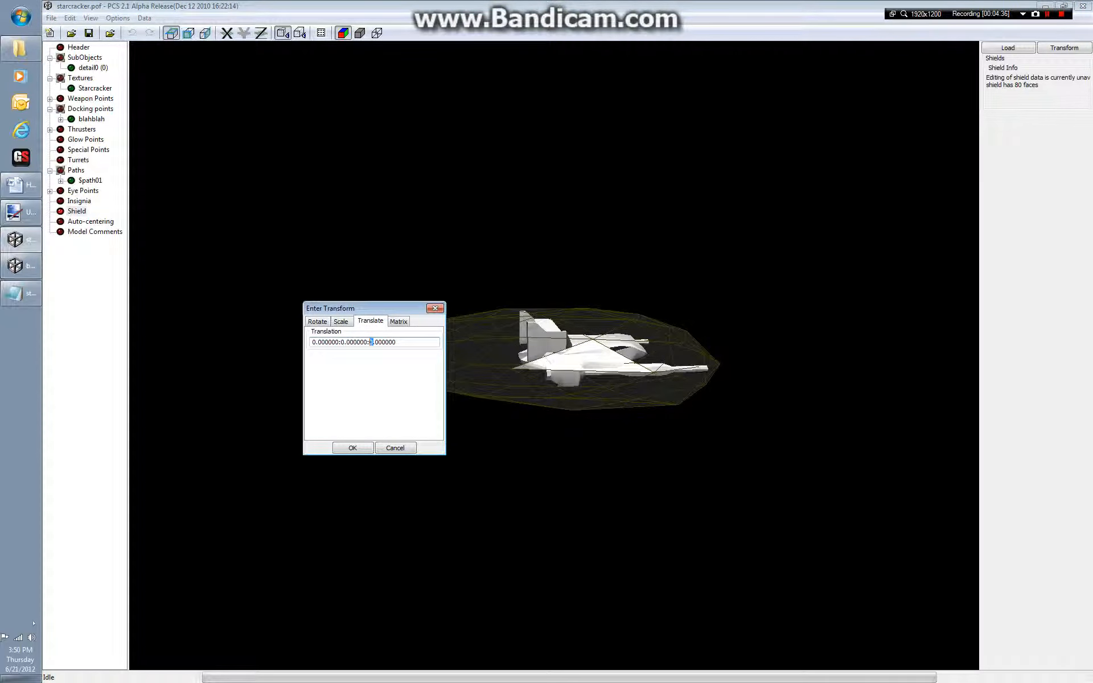
{"action": "type", "text": "5"}
{"action": "key", "text": "Return"}
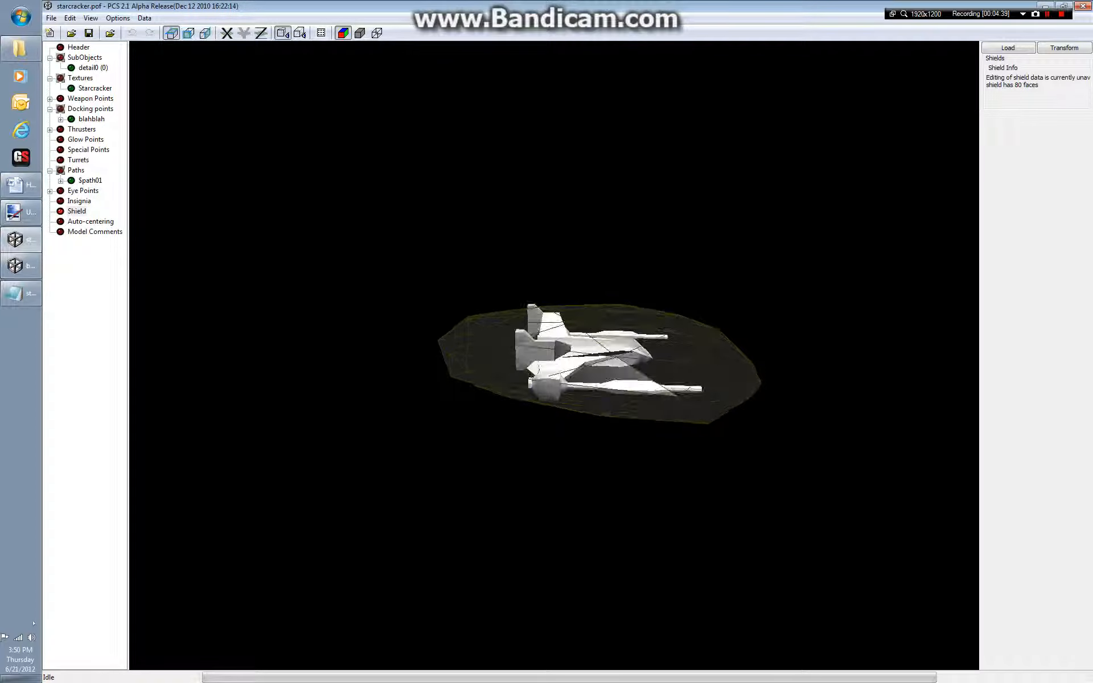
Step: Translate the shield by 3 along the Y axis
{"action": "left_click", "coordinate": [1063, 48]}
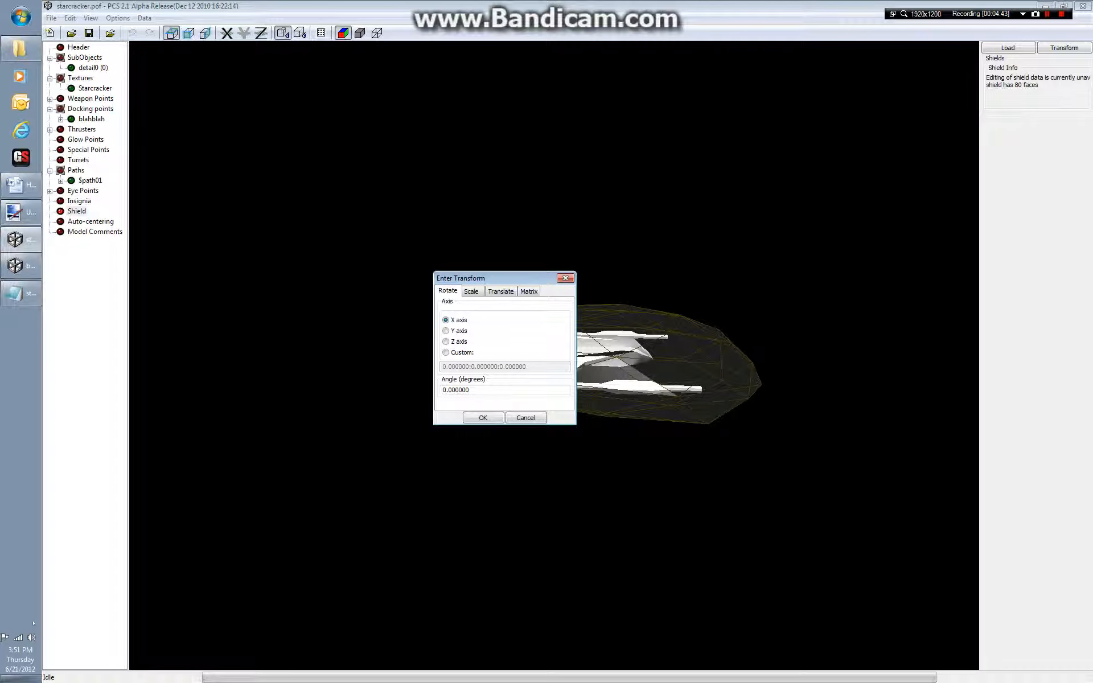
{"action": "left_click", "coordinate": [500, 291]}
{"action": "key", "text": "shift+Left"}
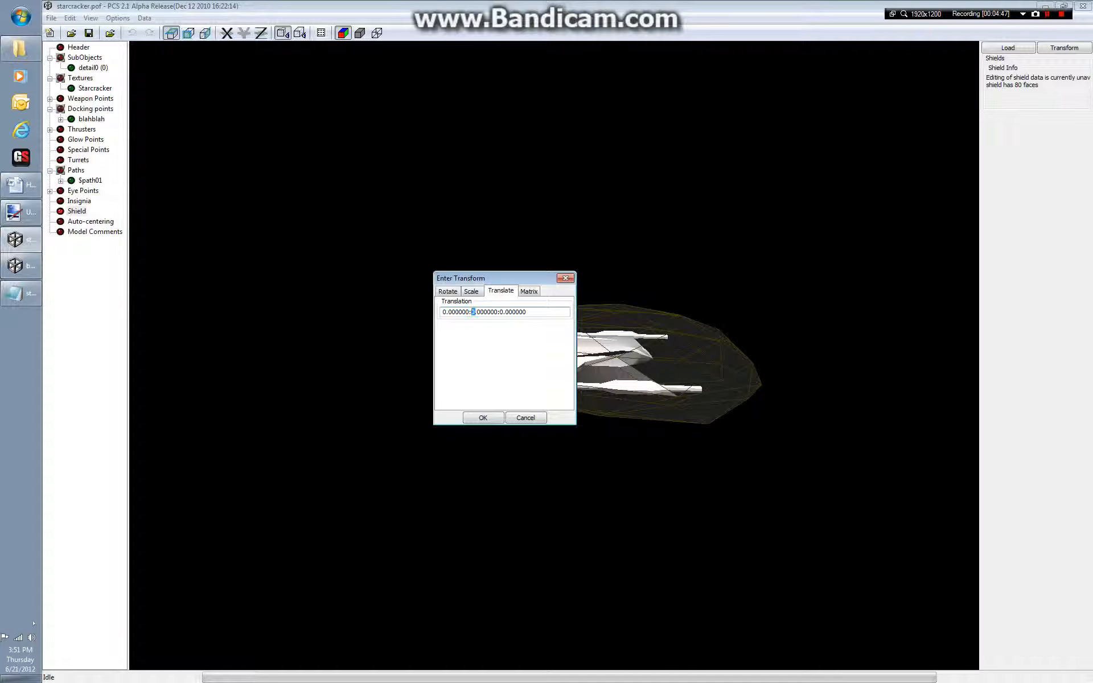
{"action": "type", "text": "5"}
{"action": "key", "text": "BackSpace"}
{"action": "type", "text": "3"}
{"action": "key", "text": "Return"}
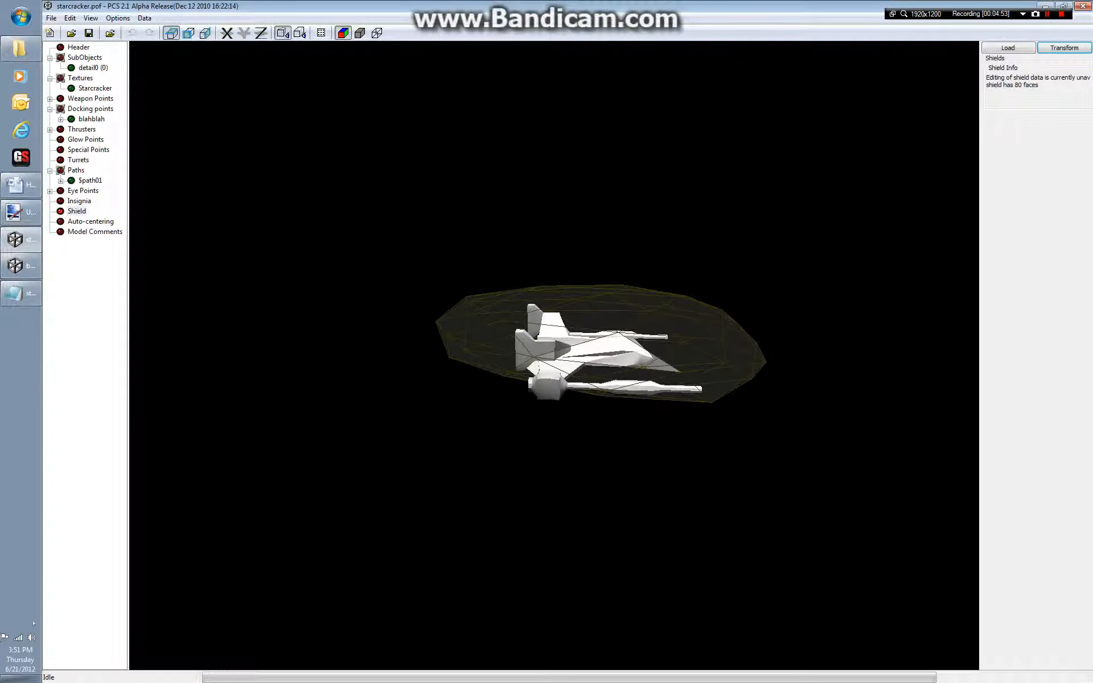